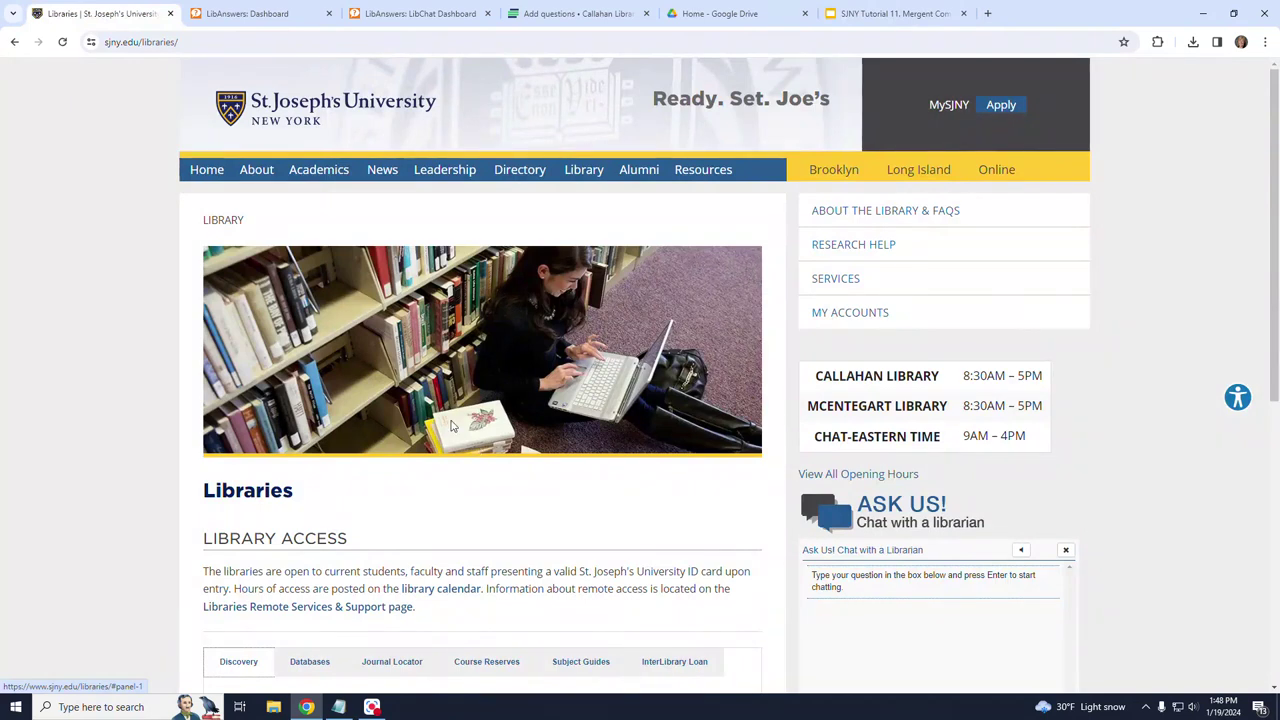
Step: Open Mergent Intellect from the M entries of the library's A-Z database list
scroll(434, 525, "down", 2)
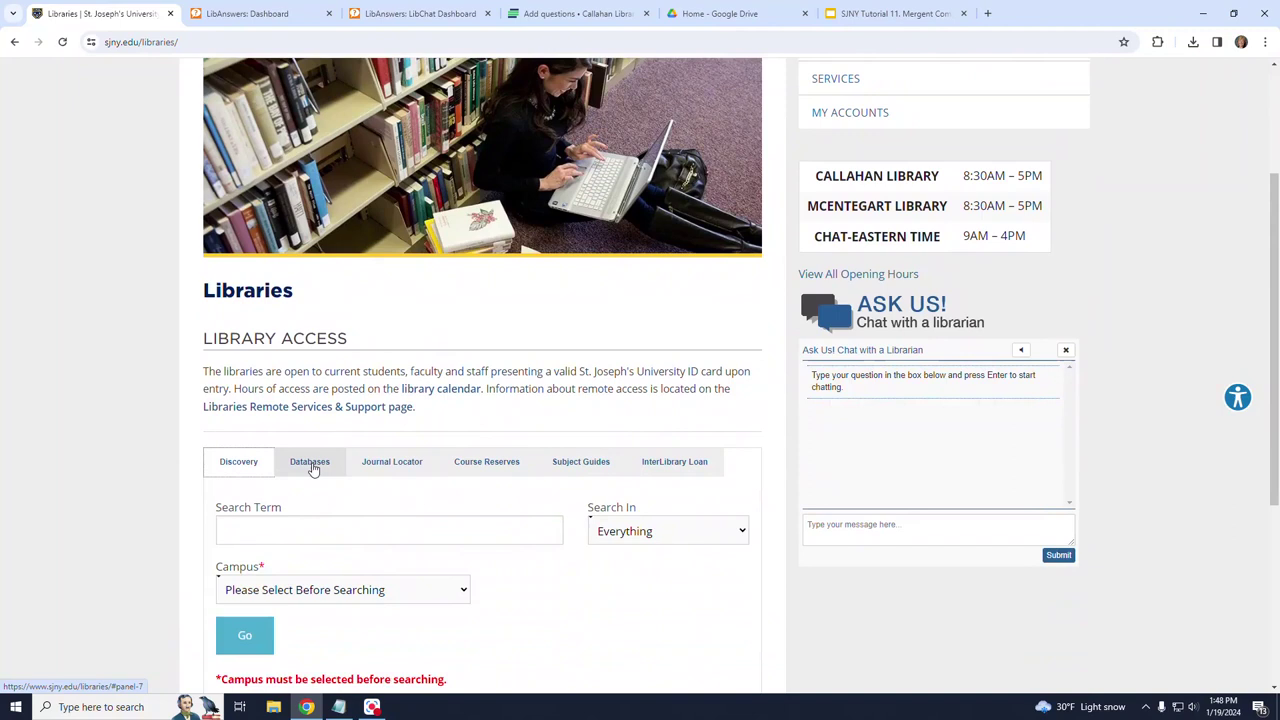
left_click(312, 466)
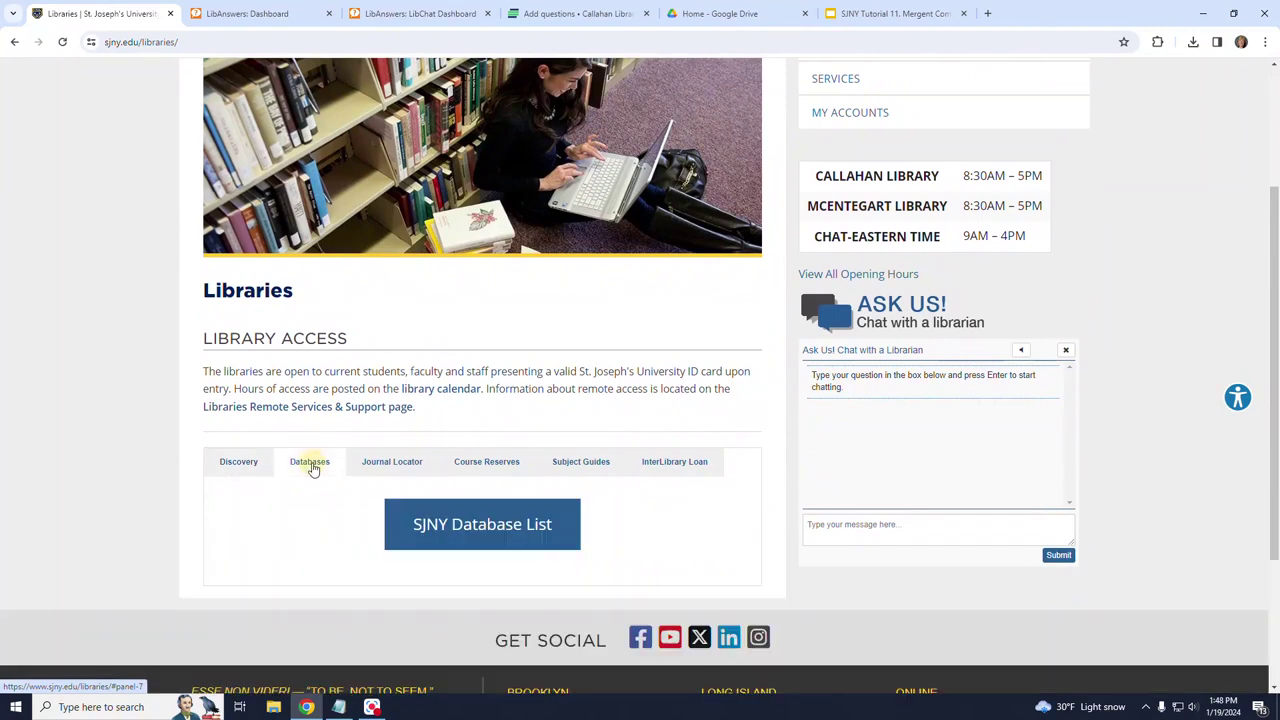
left_click(489, 529)
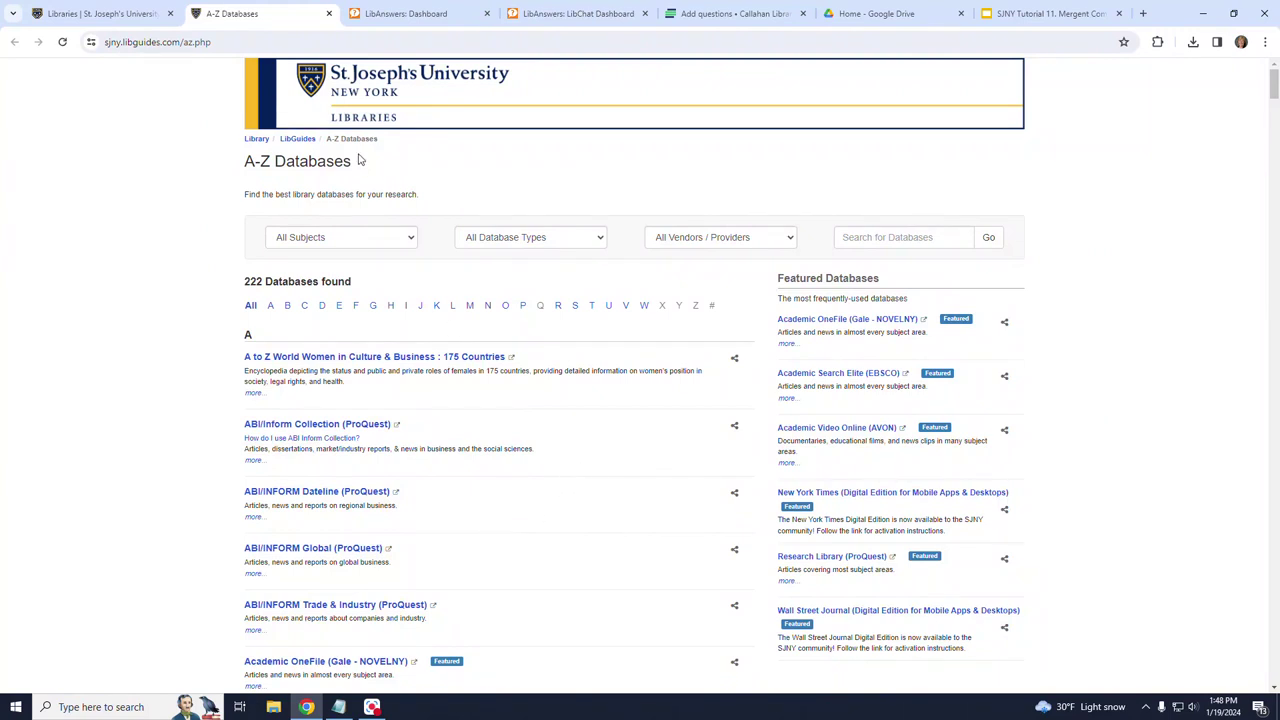
left_click(472, 306)
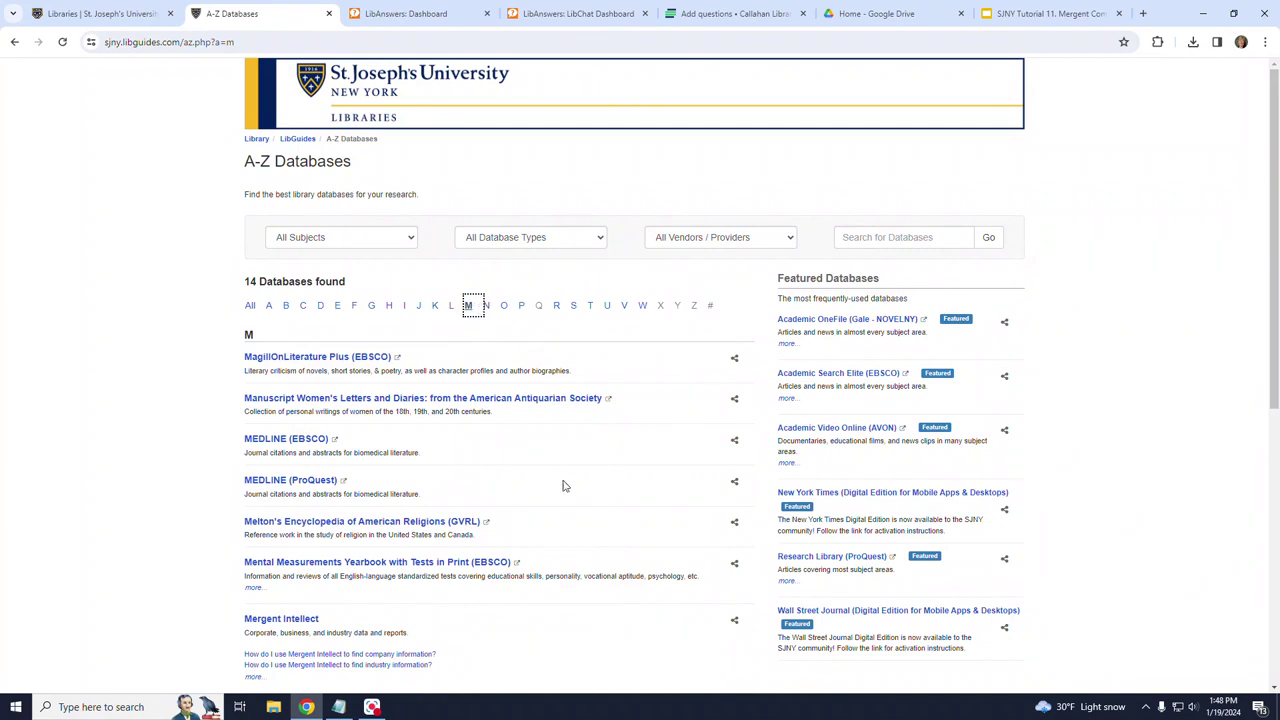
scroll(575, 510, "down", 2)
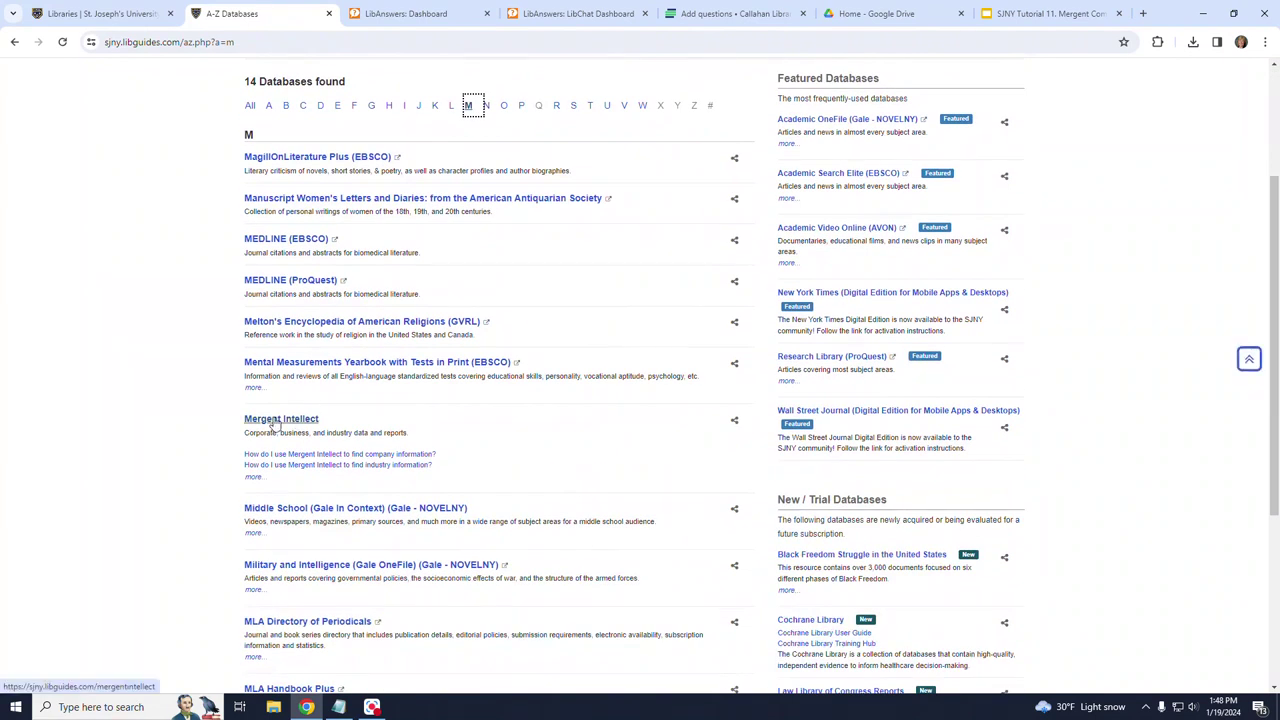
left_click(273, 421)
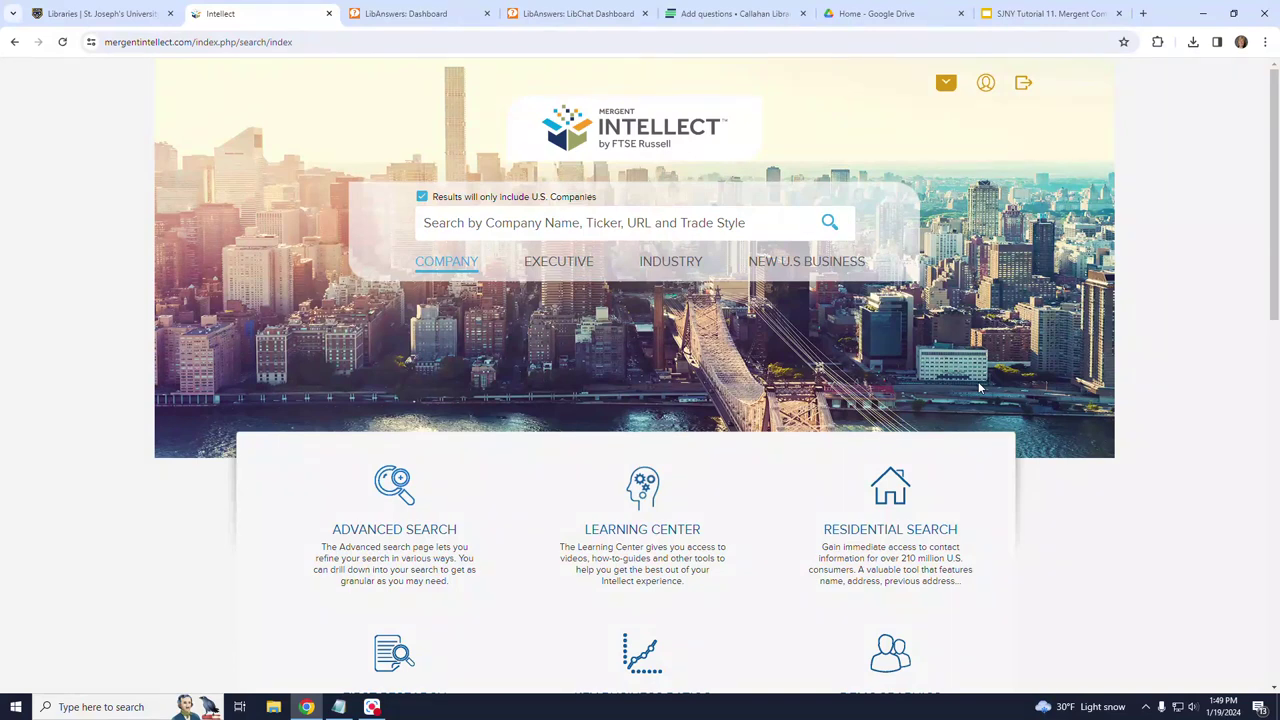
Step: Search U.S. companies for "Starbuck" and open the Starbucks Corporation headquarters record in Washington
mouse_move(945, 83)
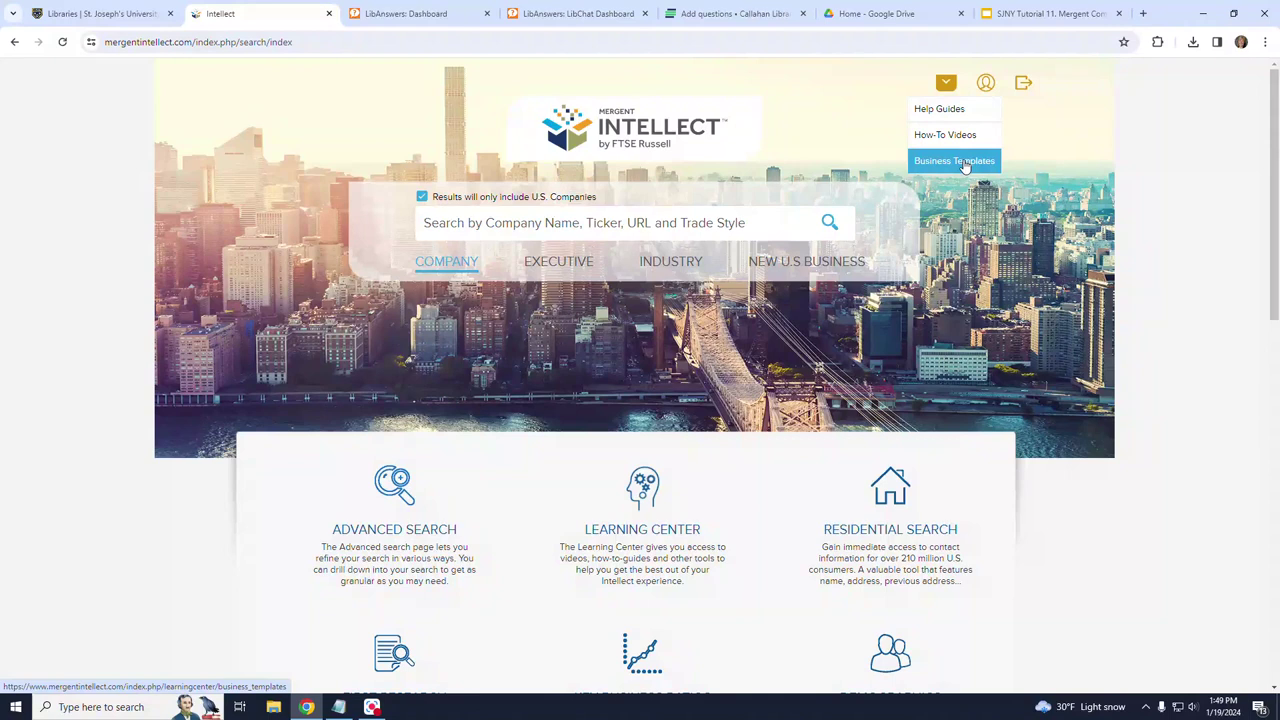
left_click(558, 221)
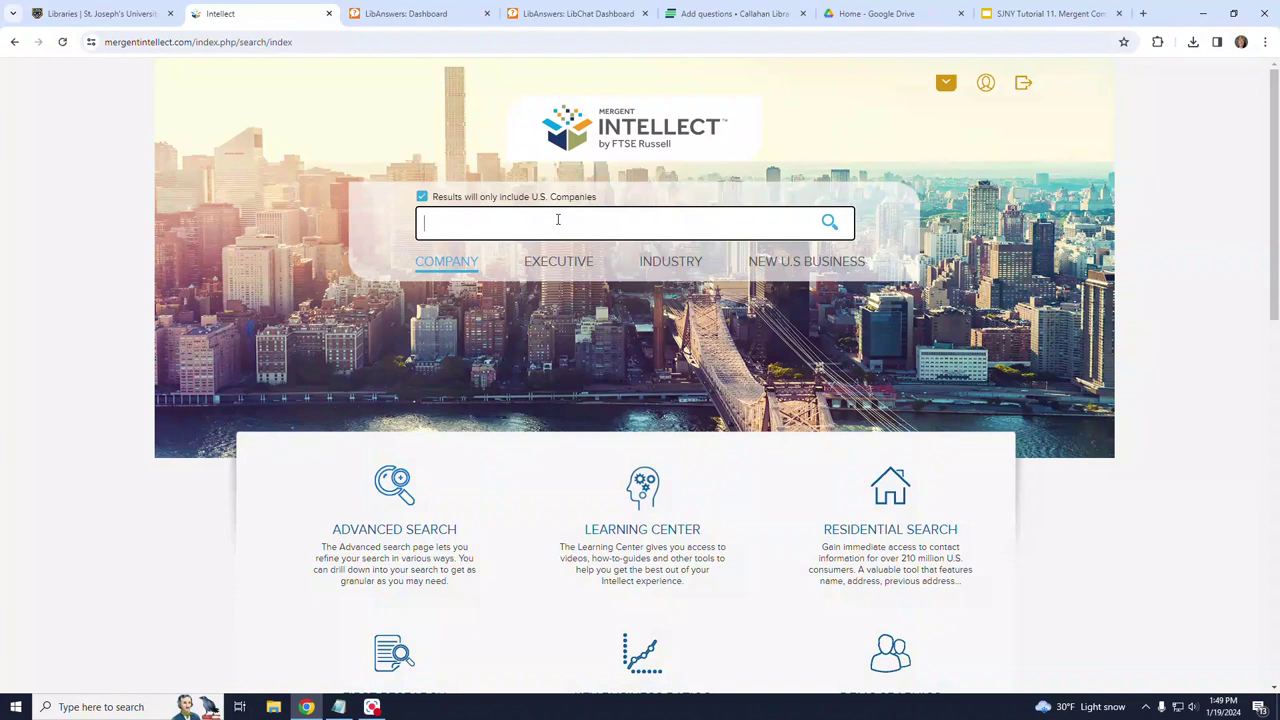
type("Star")
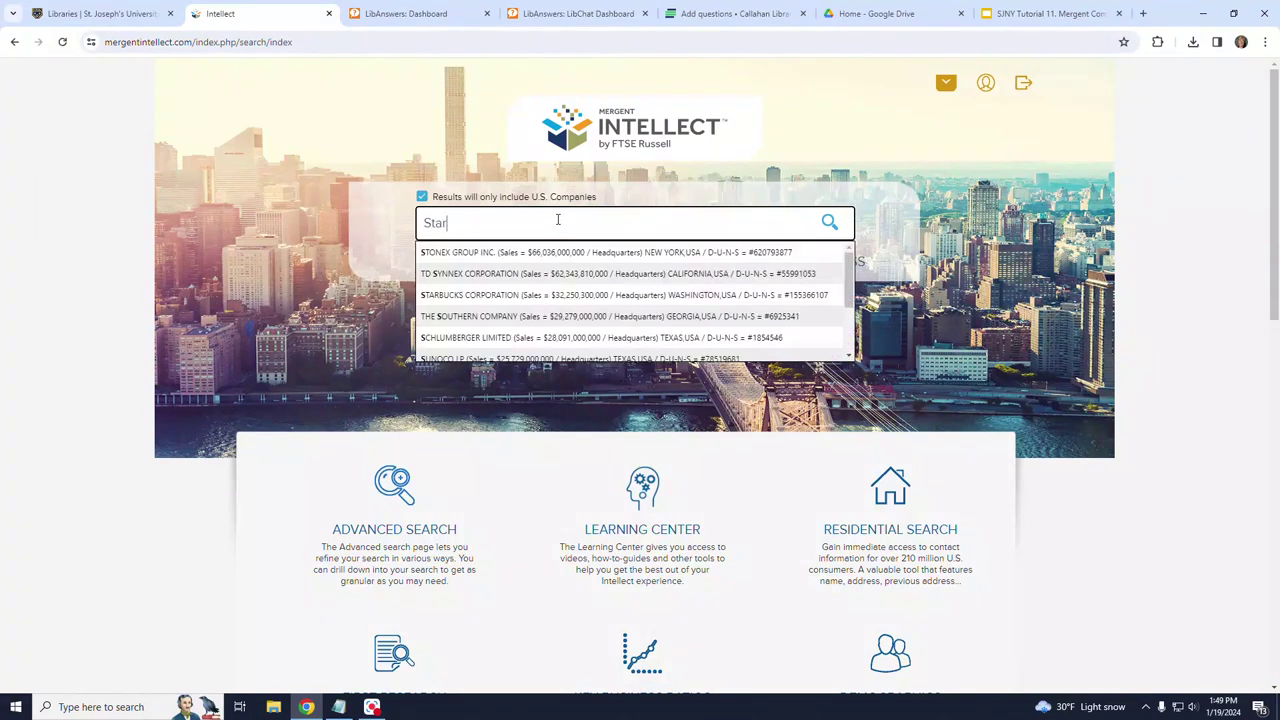
type("buck")
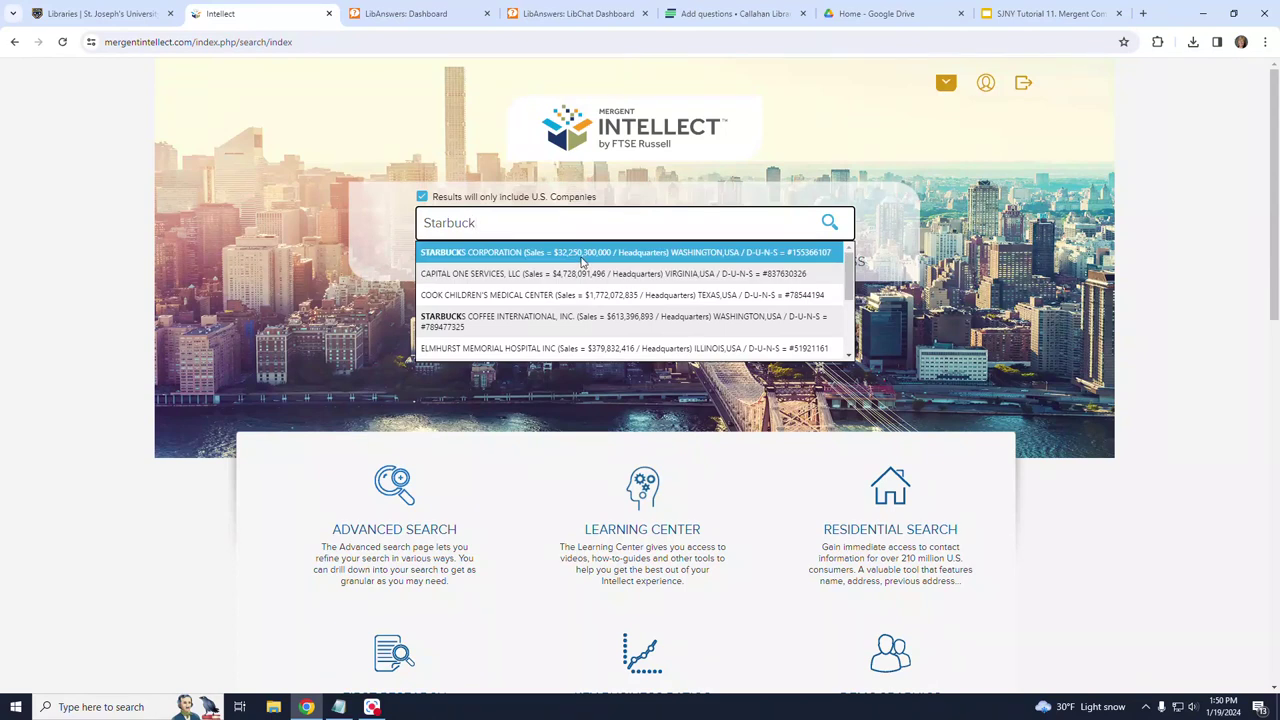
left_click(531, 254)
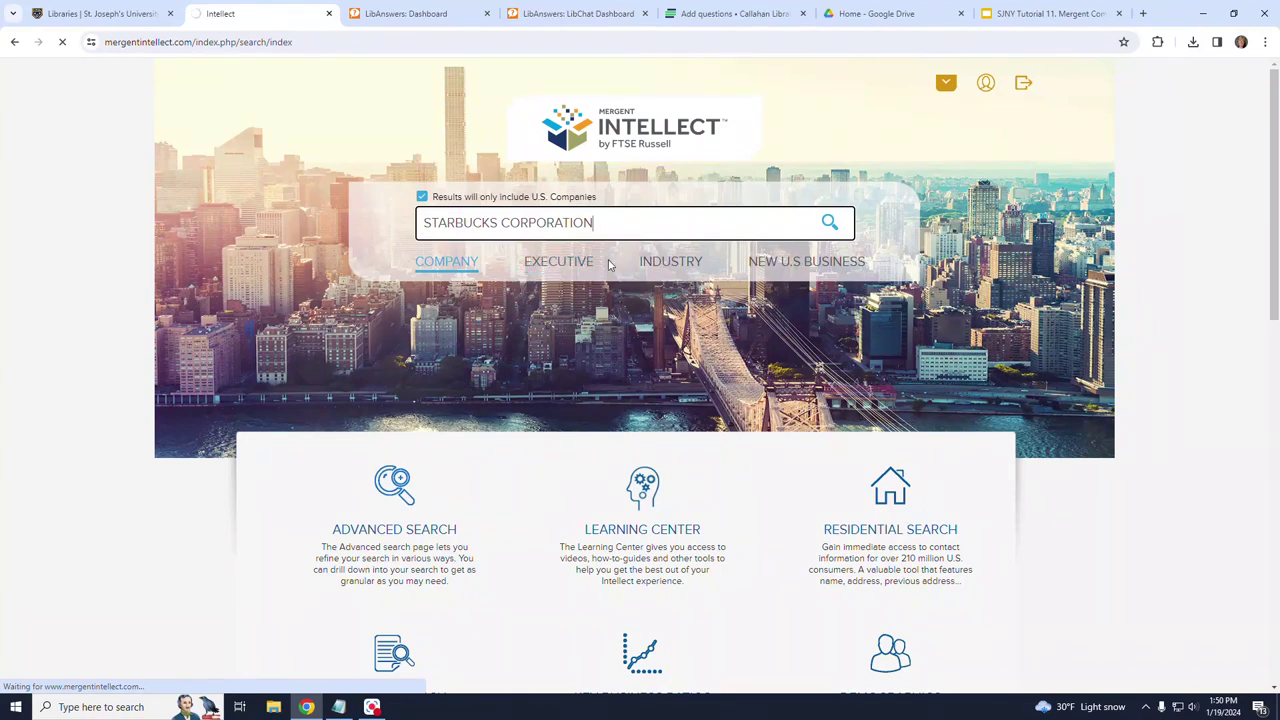
left_click(830, 221)
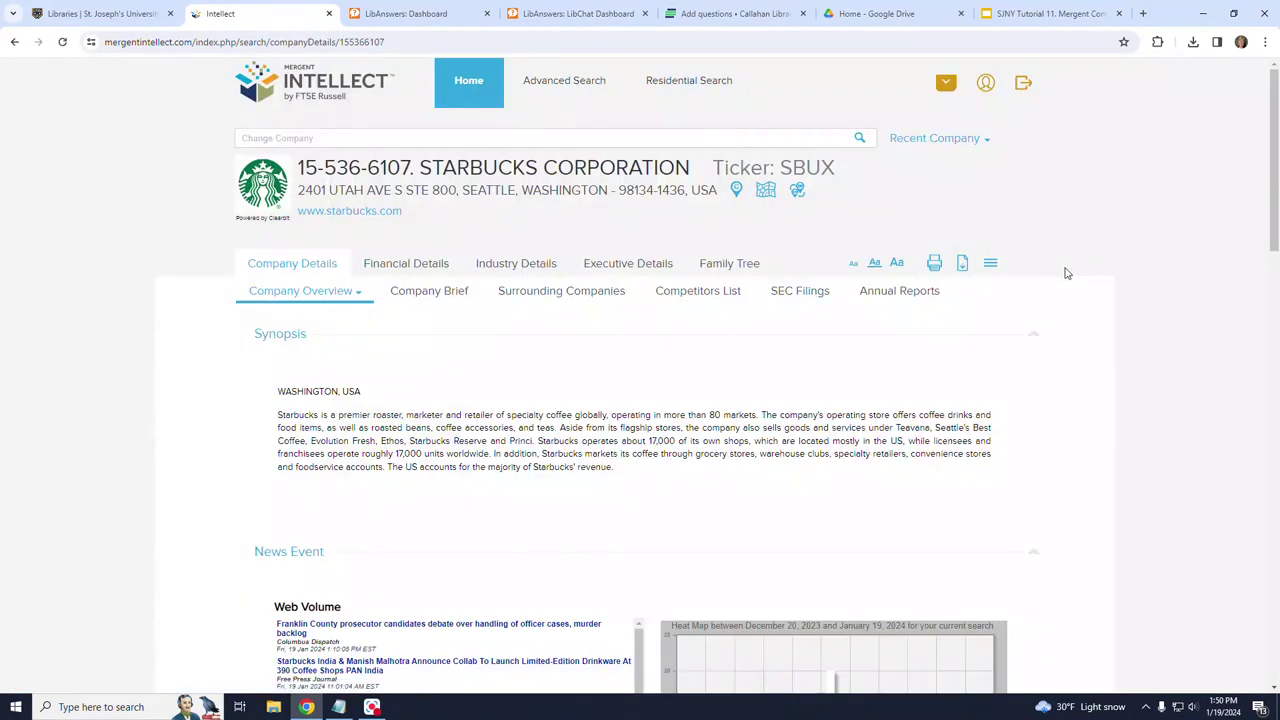
Step: Look through Starbucks' income statement, industry codes and executive details
mouse_move(352, 291)
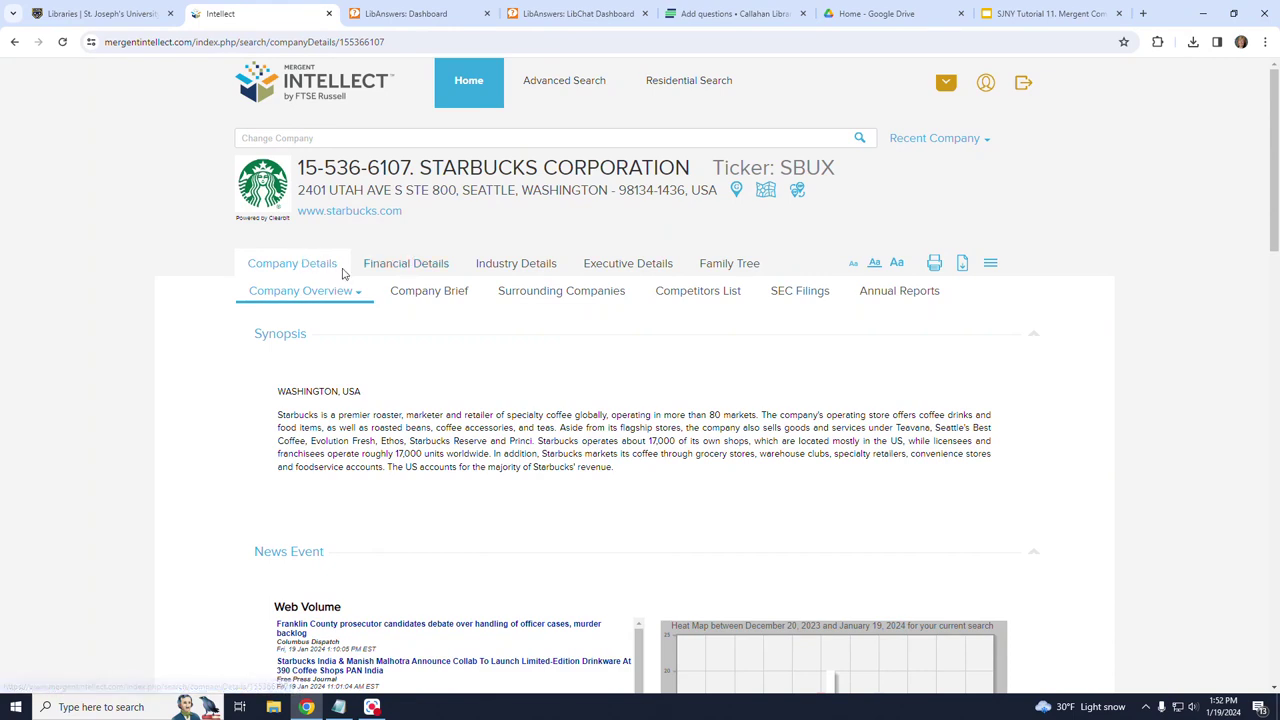
left_click(426, 268)
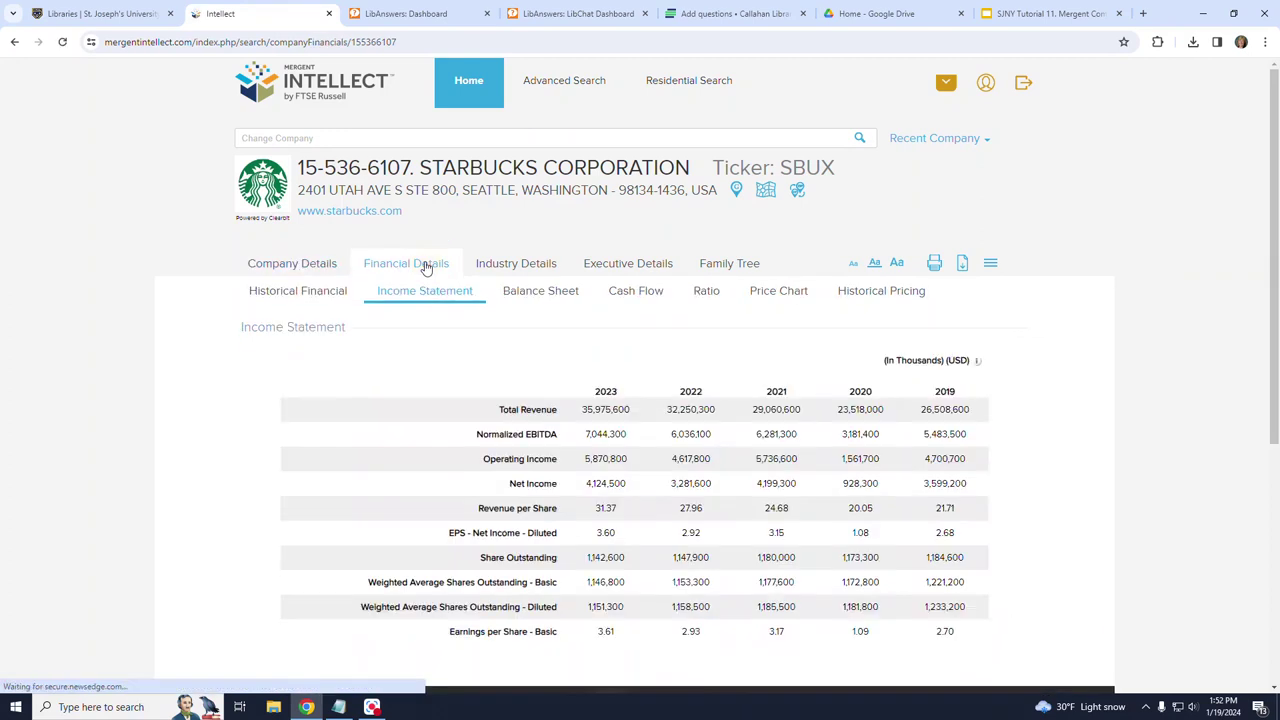
left_click(512, 264)
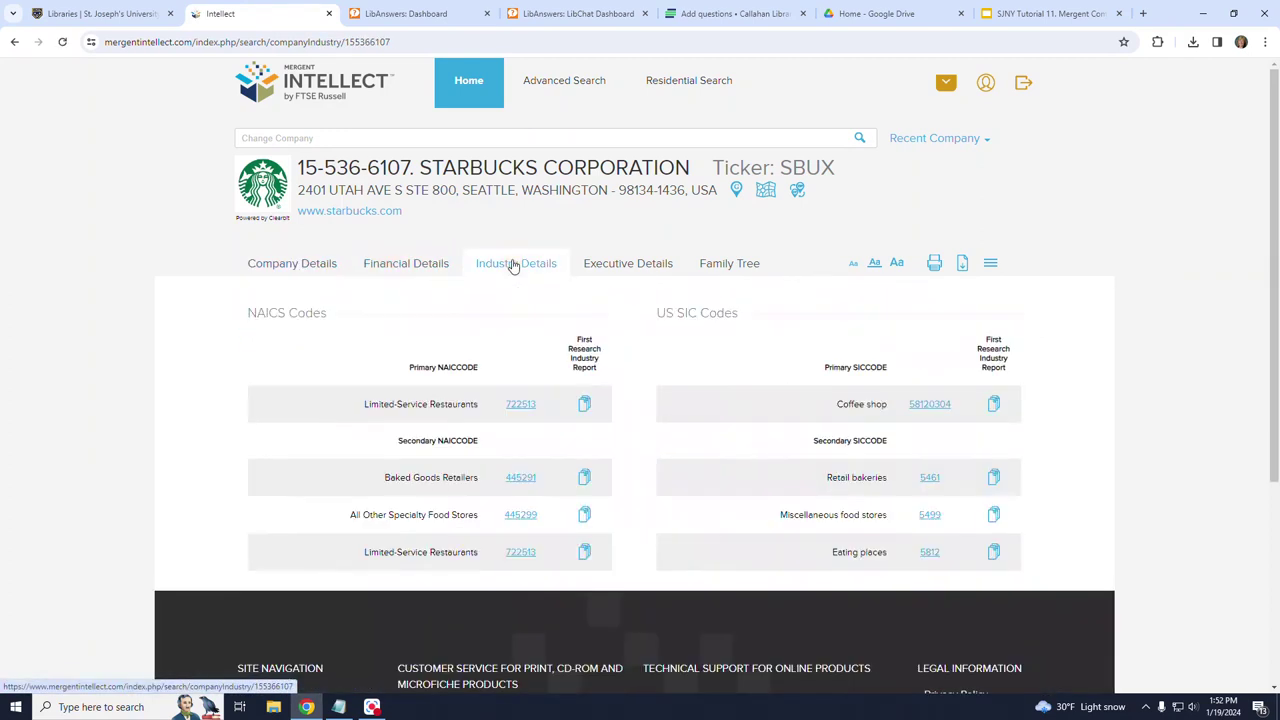
left_click(628, 266)
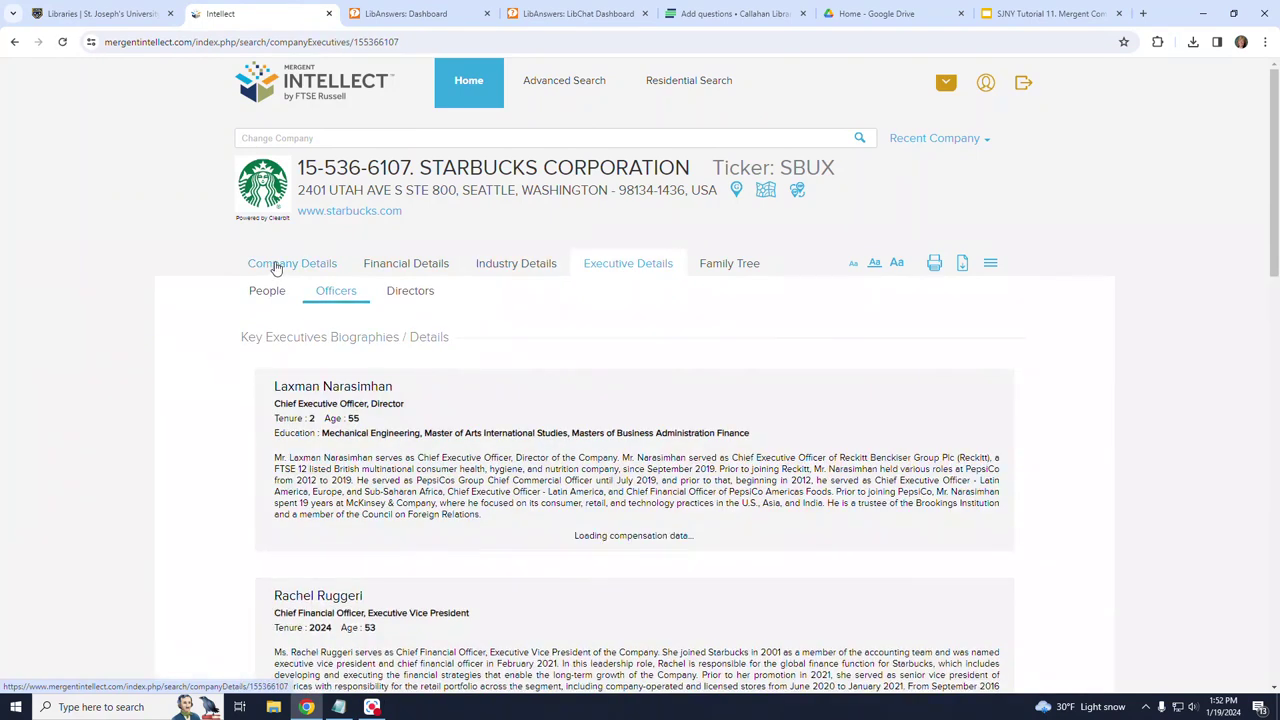
Step: Return to Starbucks' company details and review the synopsis, news events, key information and ranking details
left_click(277, 268)
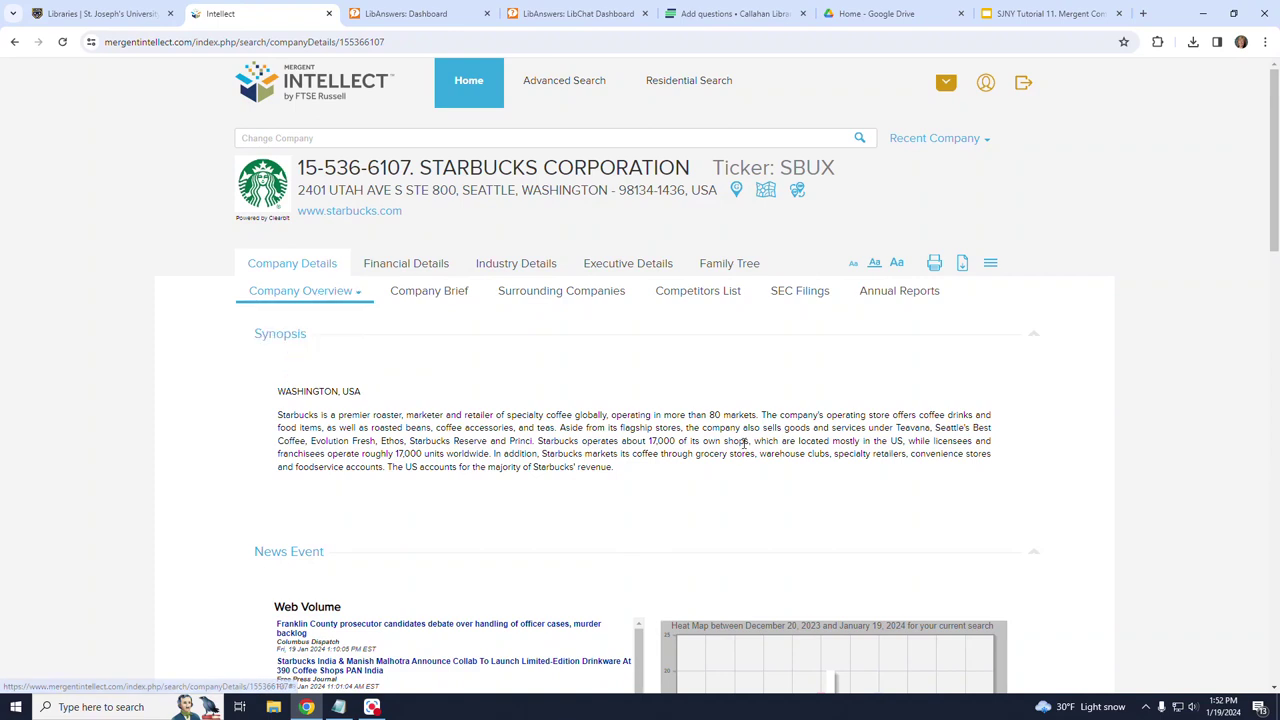
scroll(540, 443, "down", 2)
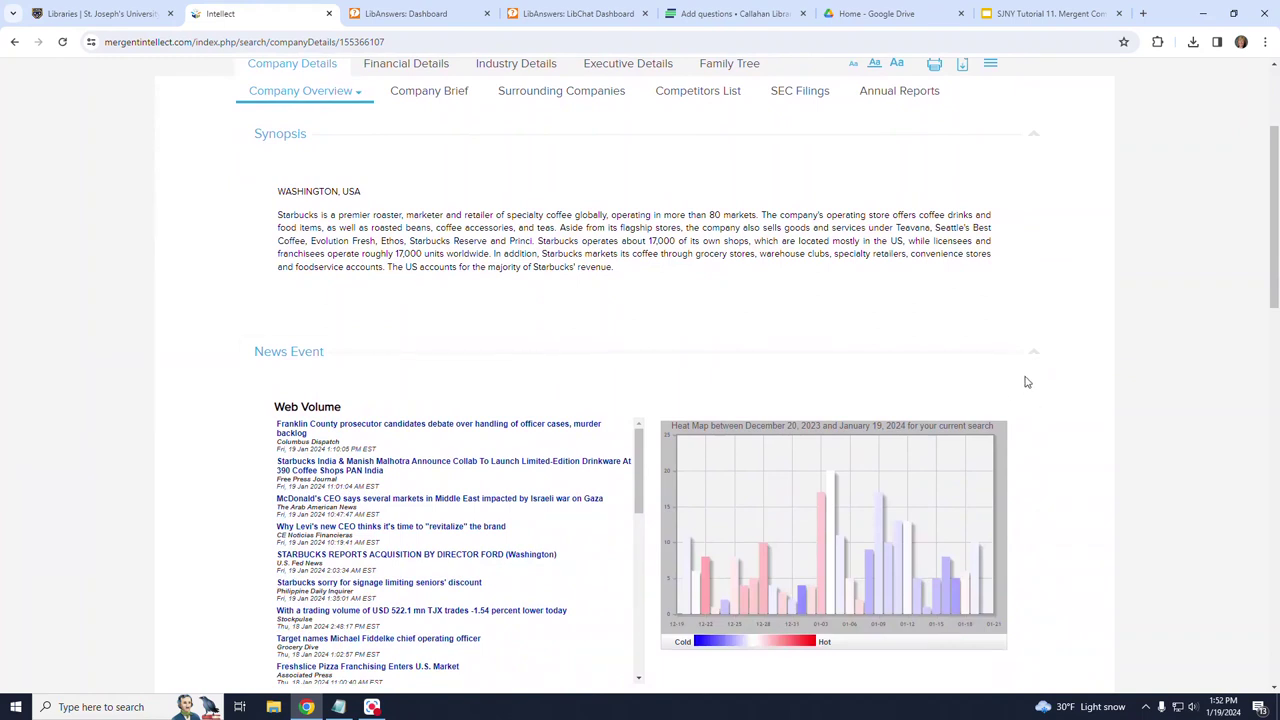
scroll(1023, 383, "down", 5)
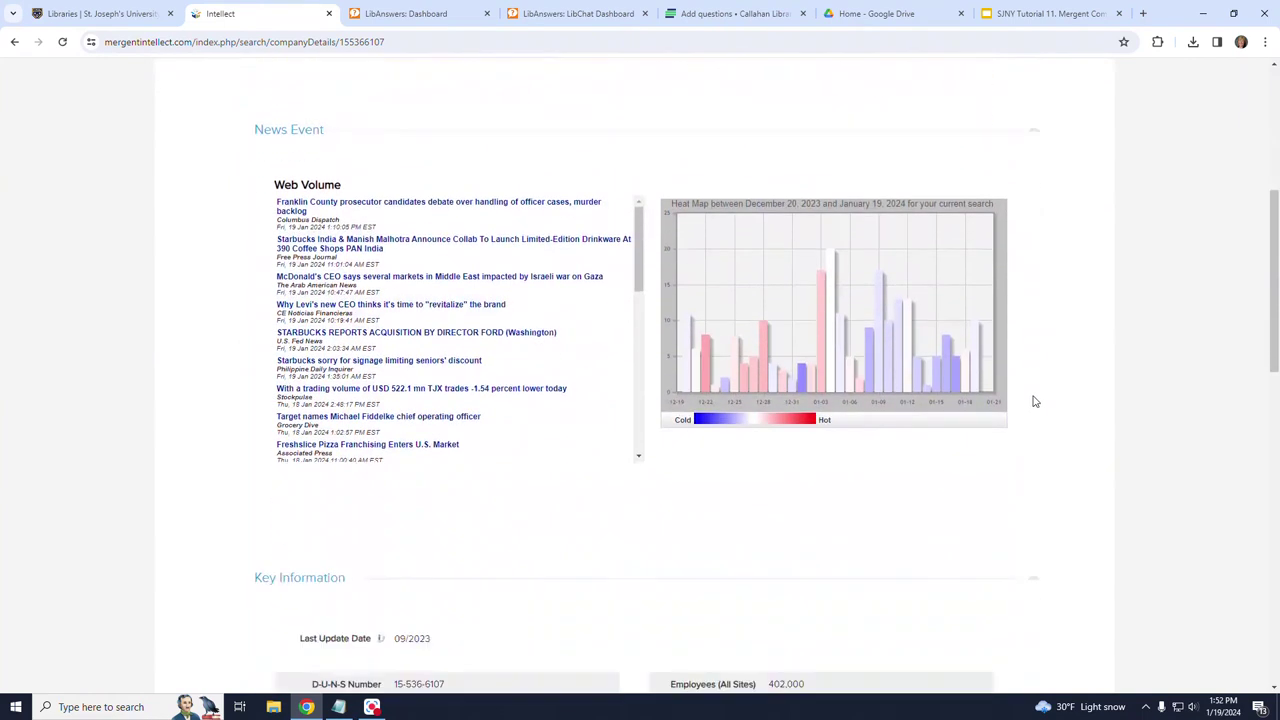
scroll(1035, 401, "down", 2)
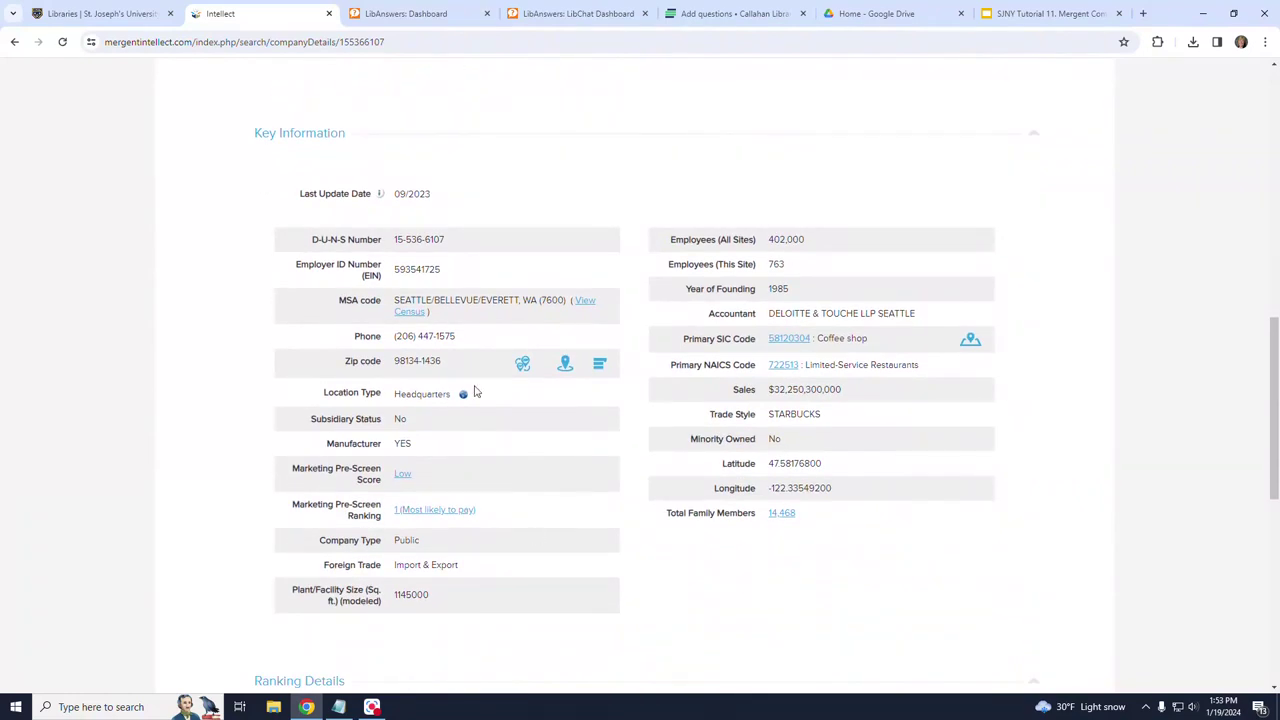
scroll(1000, 580, "down", 2)
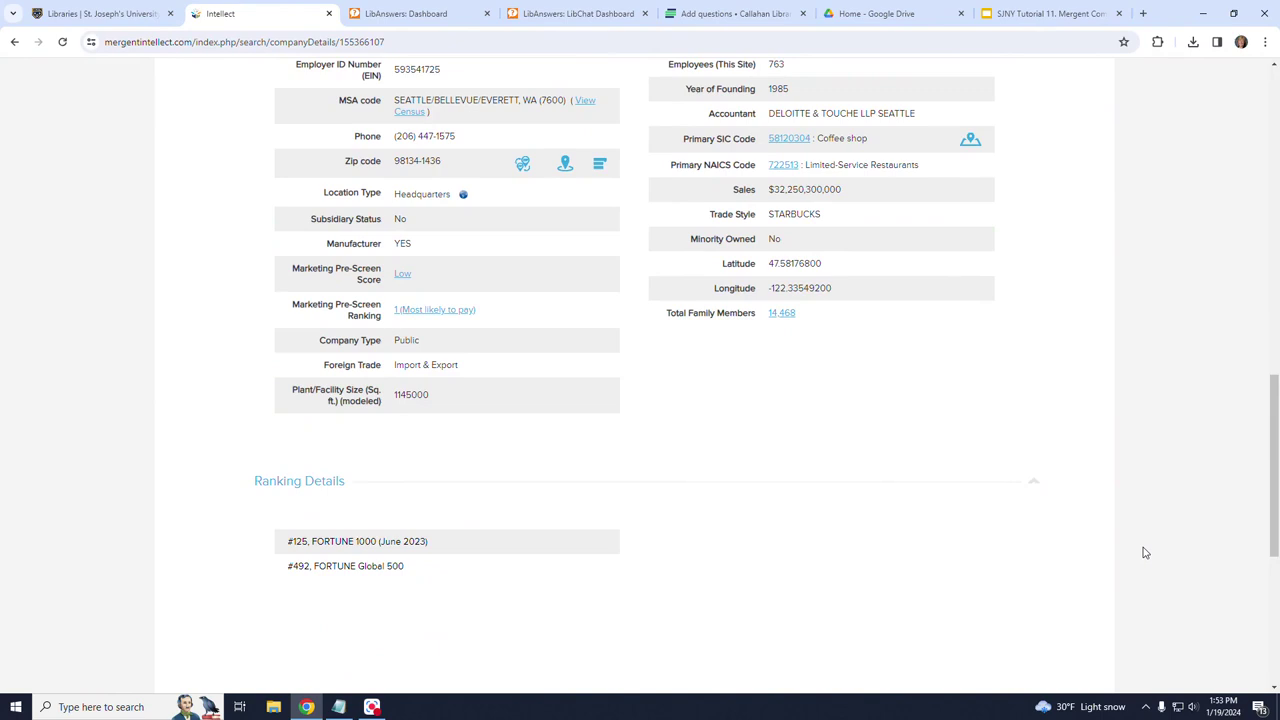
scroll(1145, 552, "up", 10)
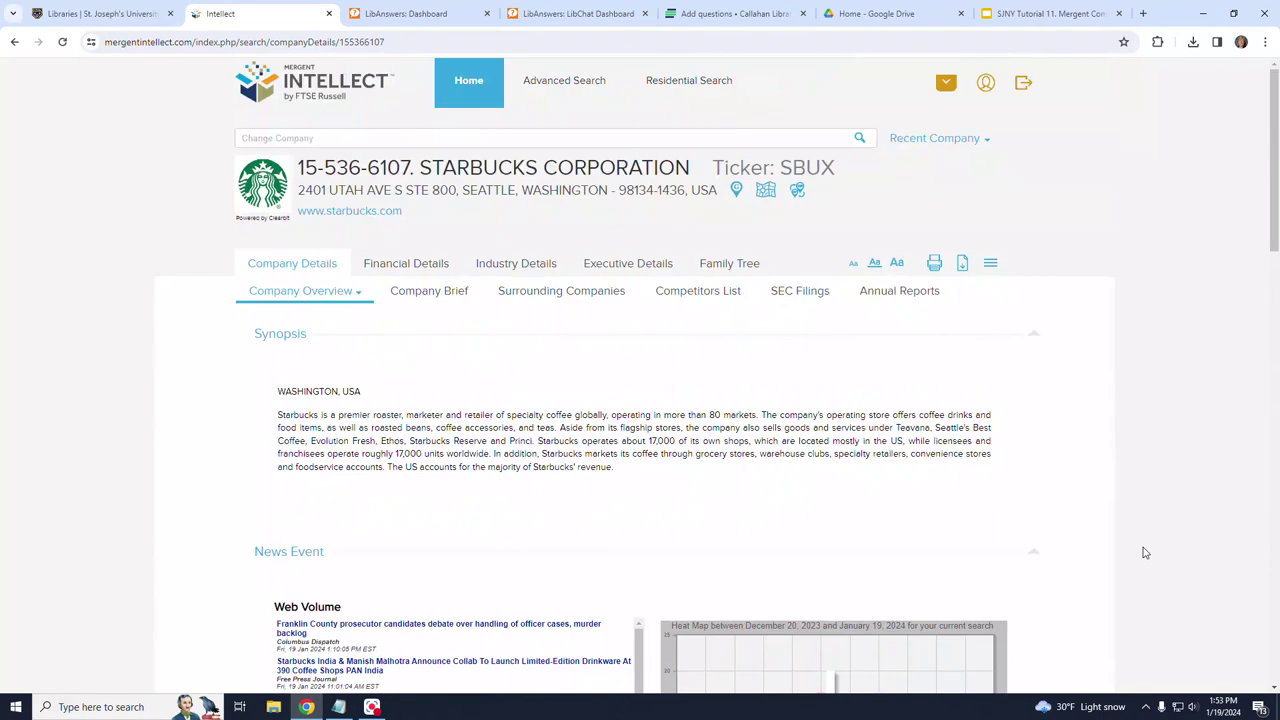
Step: Show the Company Overview subtopics and review the news and charts in Starbucks' Company Brief
left_click(345, 293)
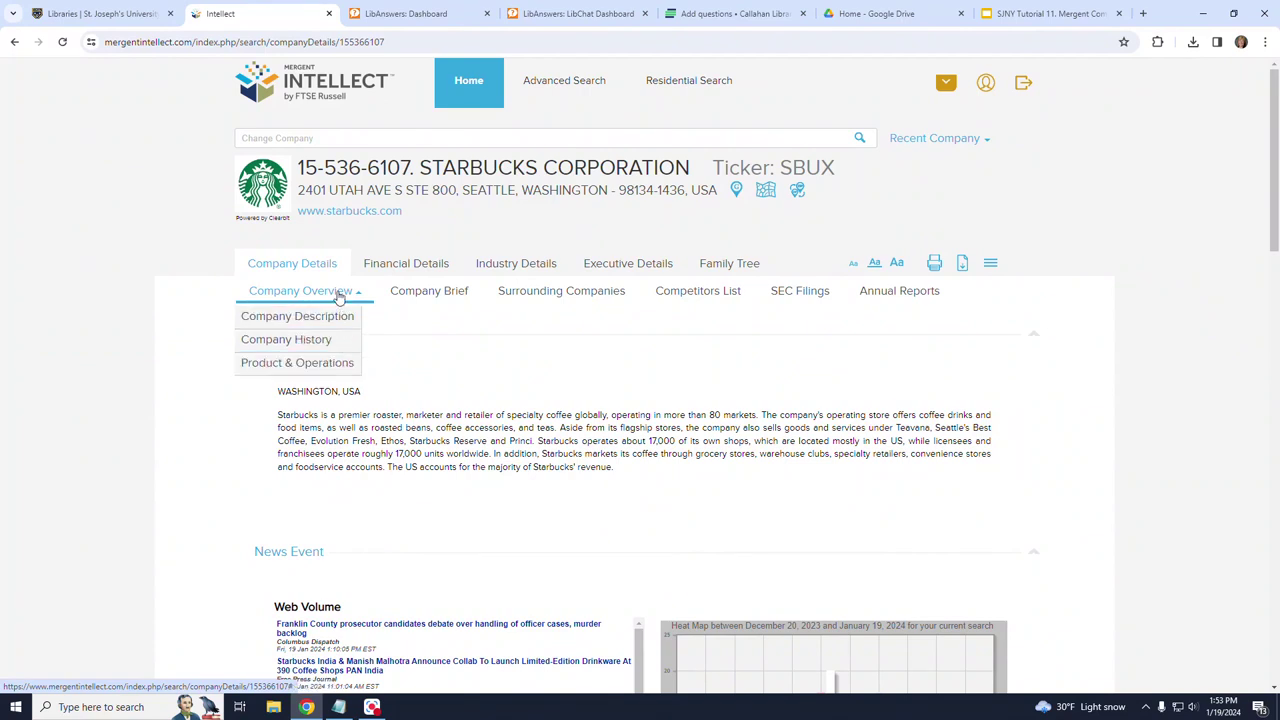
left_click(452, 294)
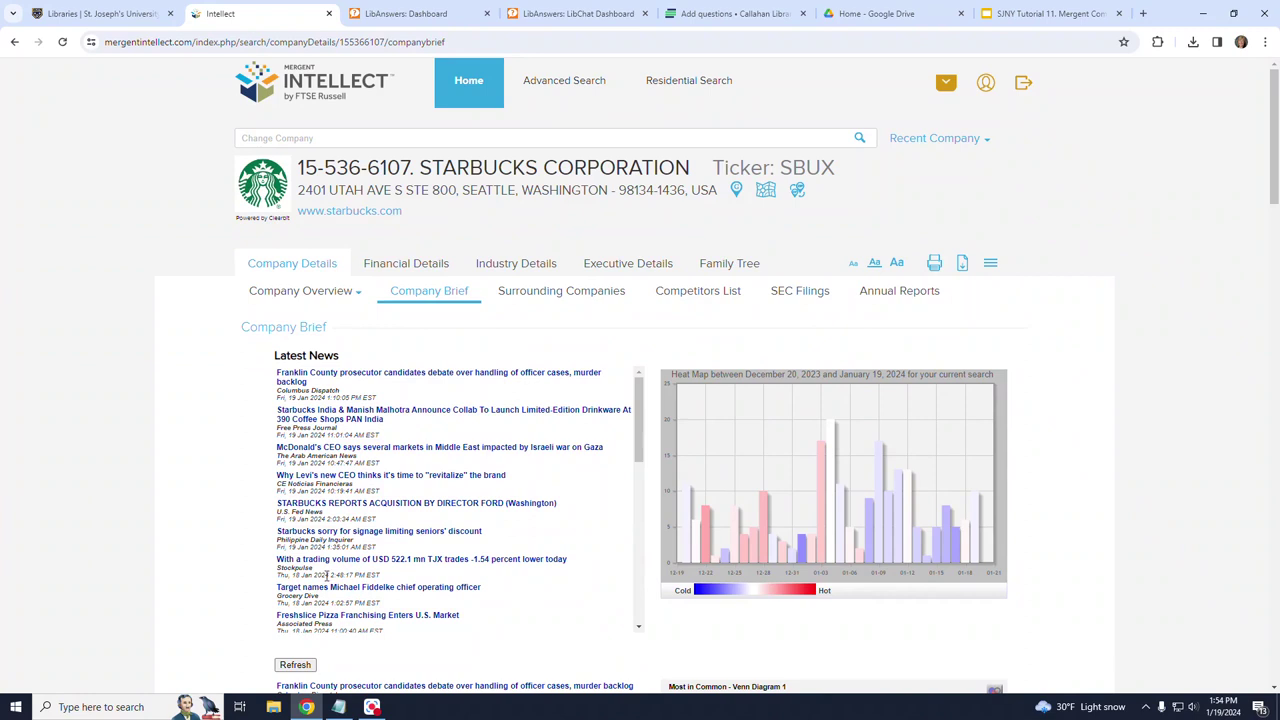
scroll(1153, 625, "down", 8)
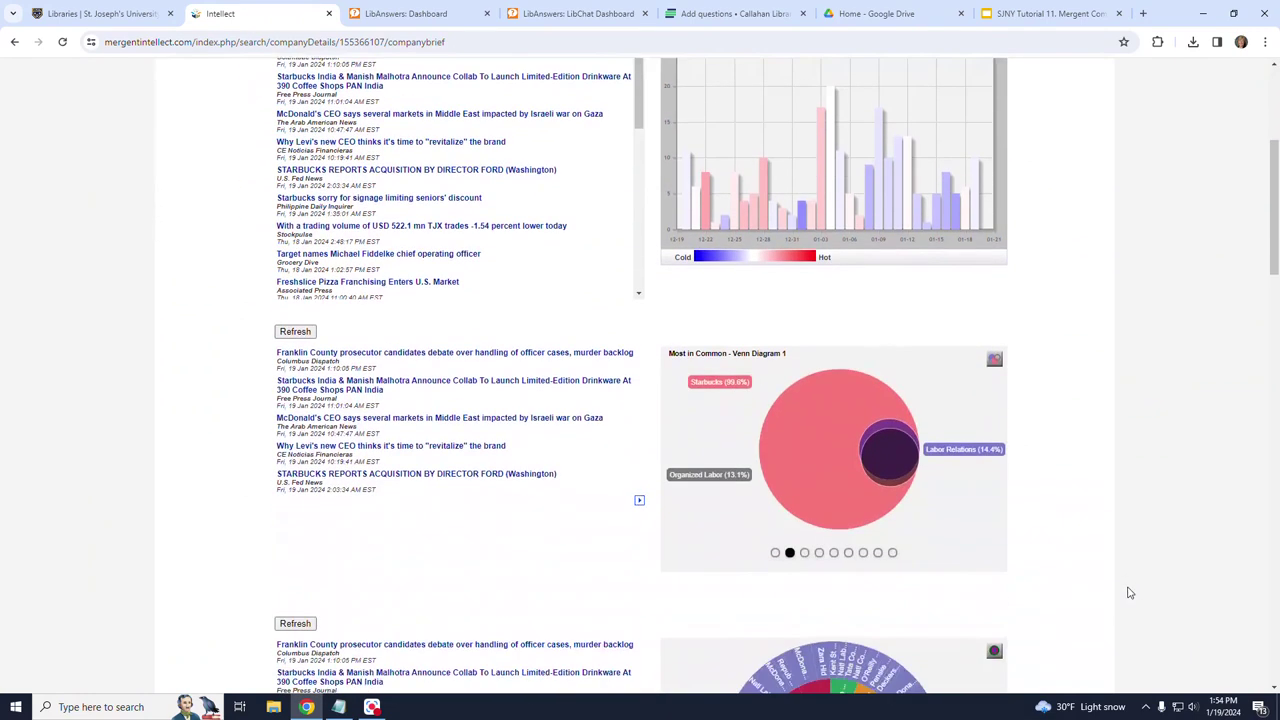
scroll(1129, 593, "up", 10)
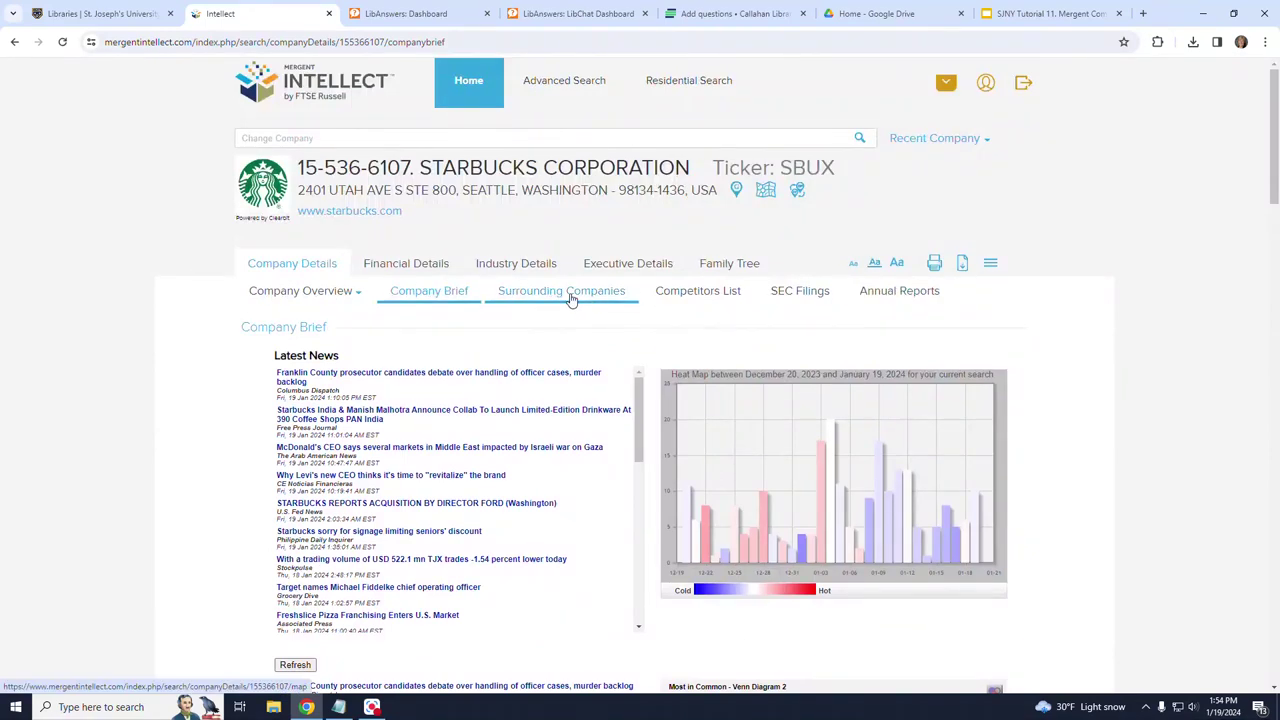
Step: Examine the map and table of companies surrounding the Starbucks headquarters
left_click(571, 298)
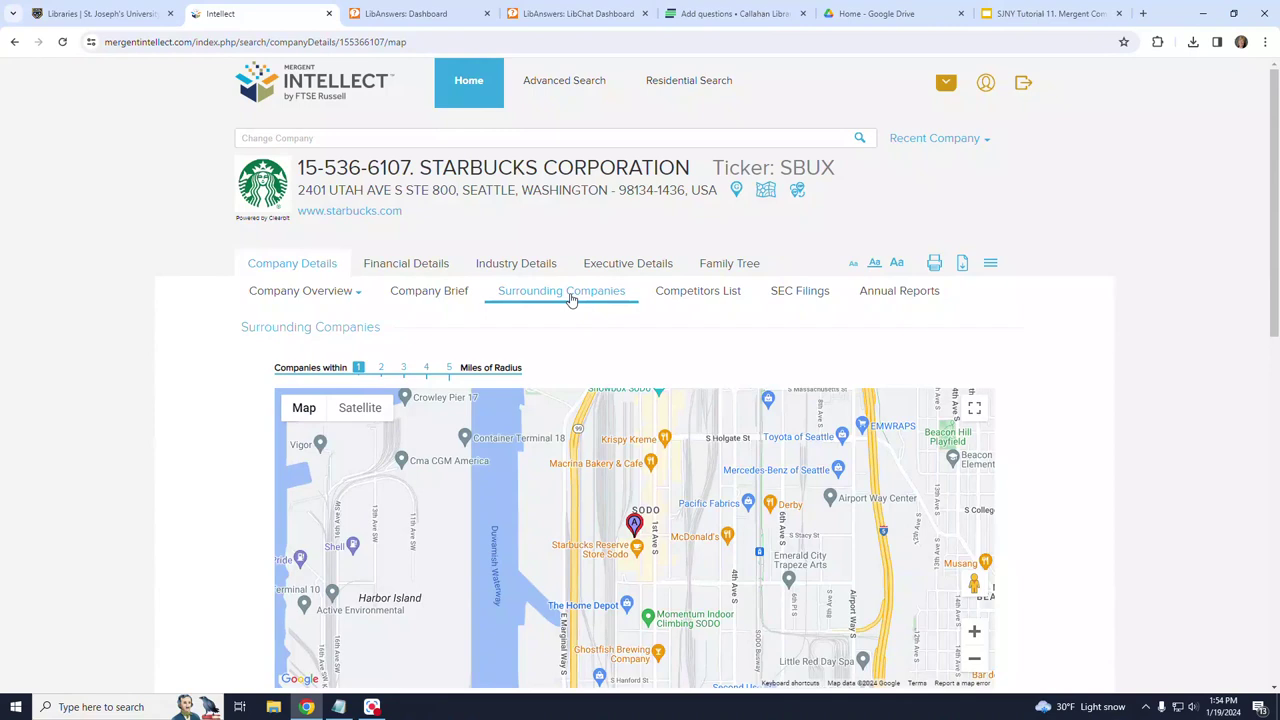
scroll(1117, 500, "down", 2)
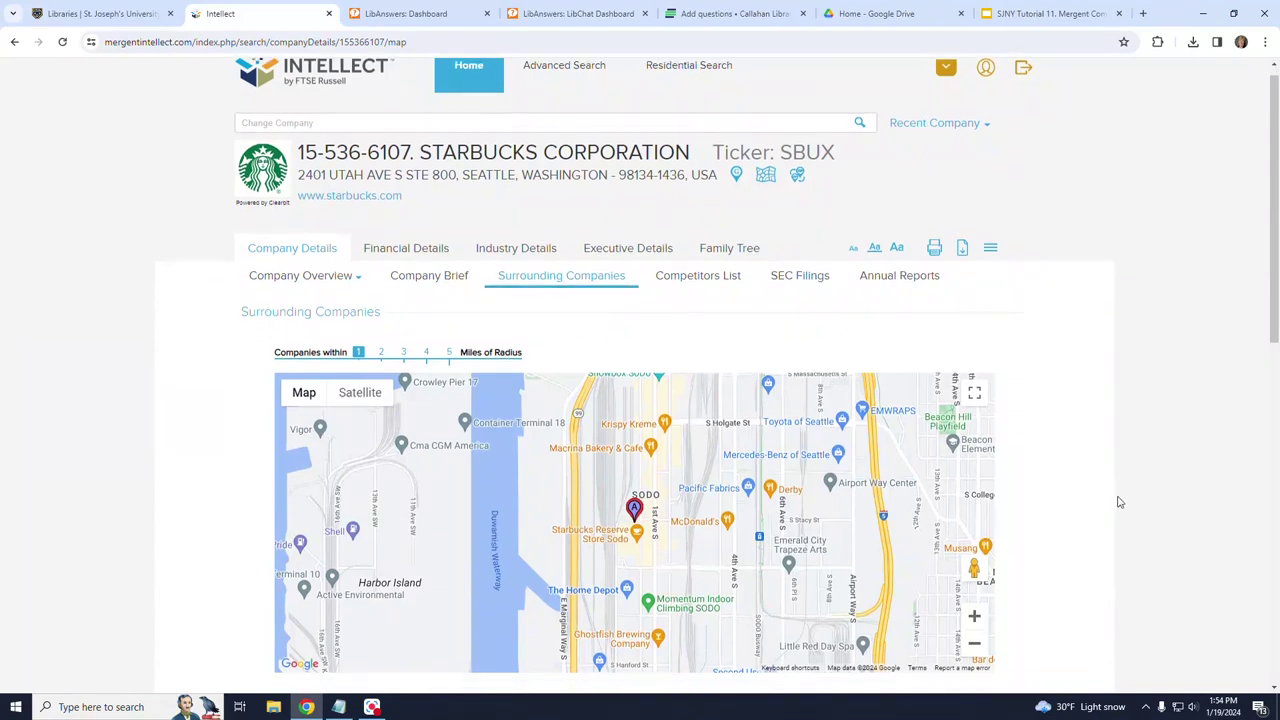
scroll(1136, 510, "down", 1)
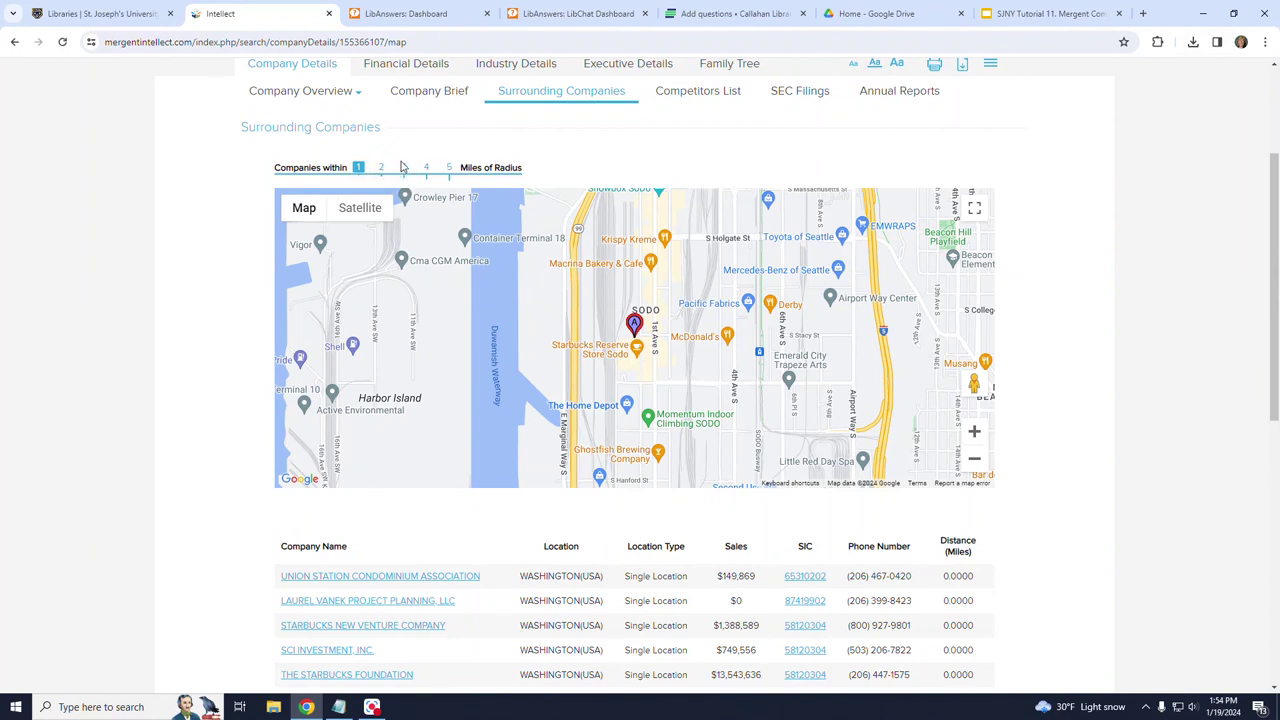
scroll(741, 391, "down", 3)
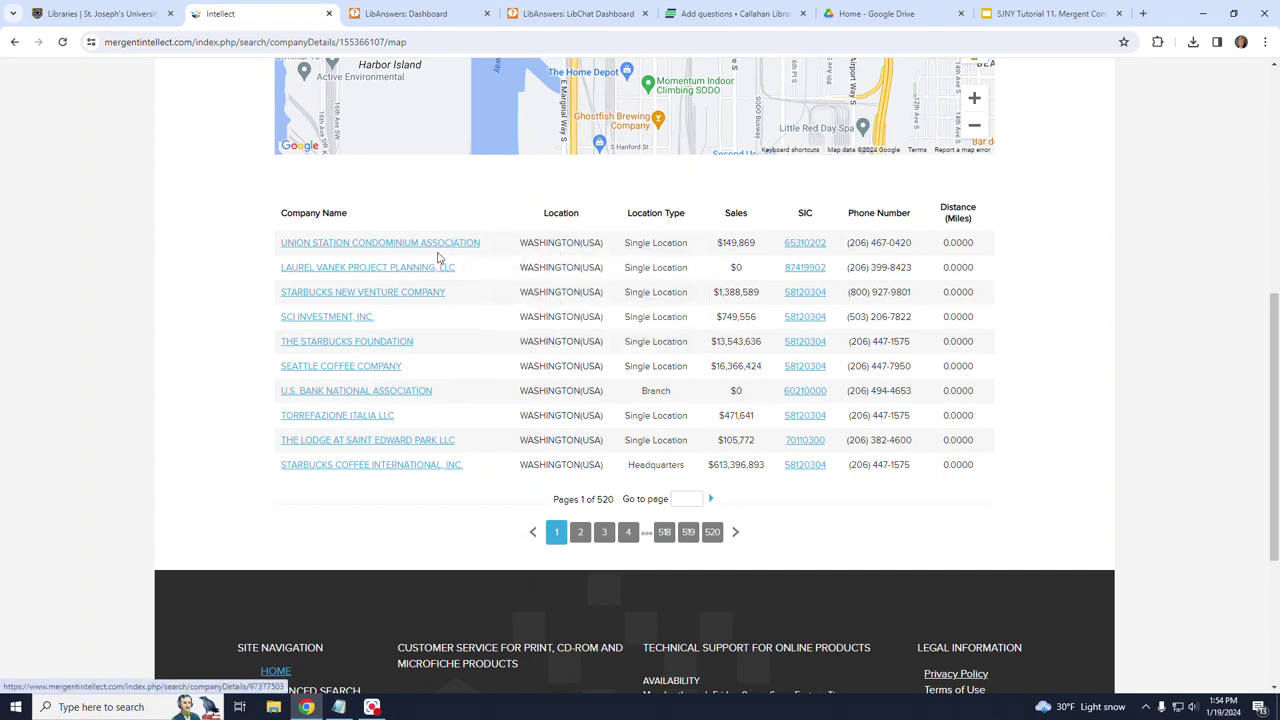
mouse_move(395, 272)
scroll(500, 280, "up", 5)
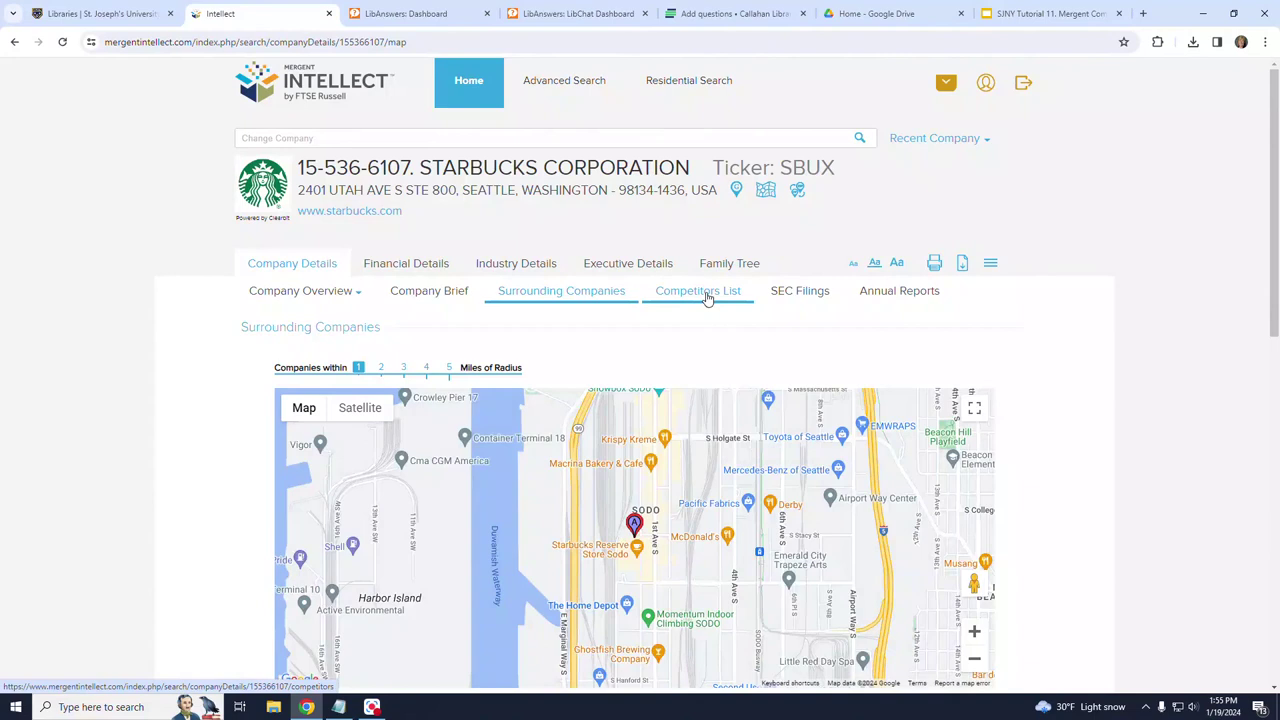
Step: View Starbucks' Competitors List and filter its SEC filings to the 10K type
left_click(707, 297)
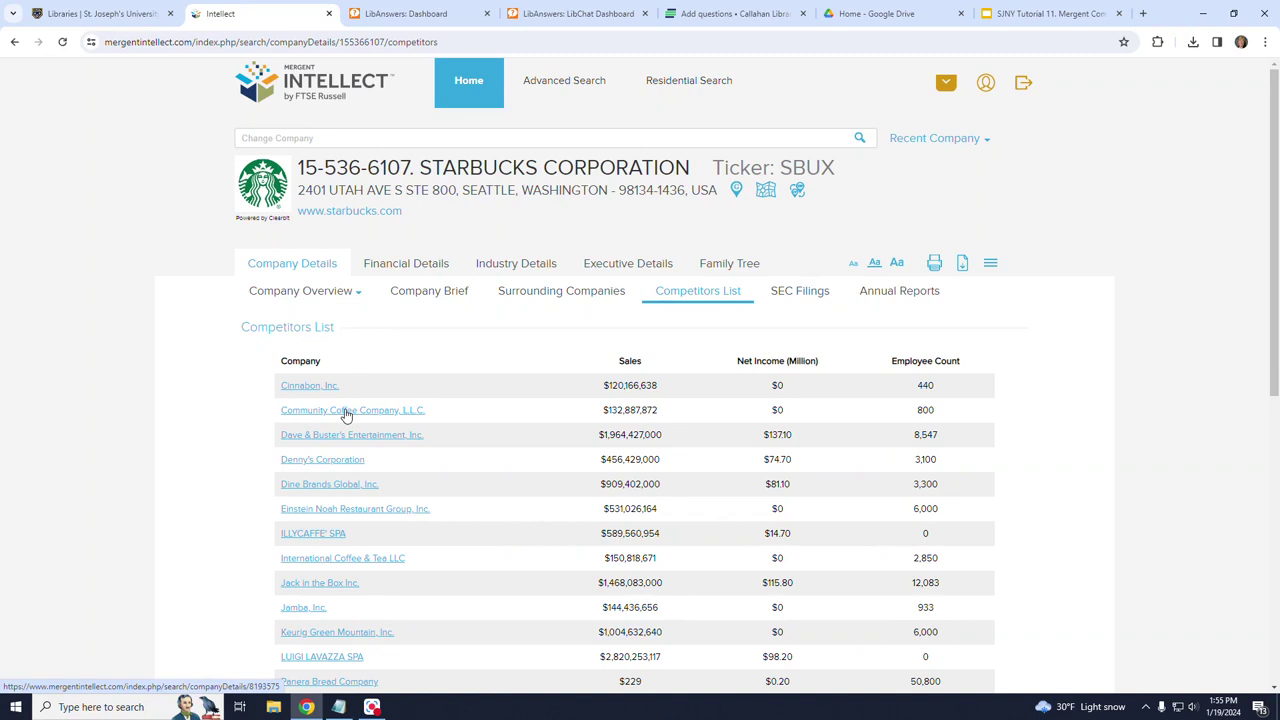
left_click(800, 298)
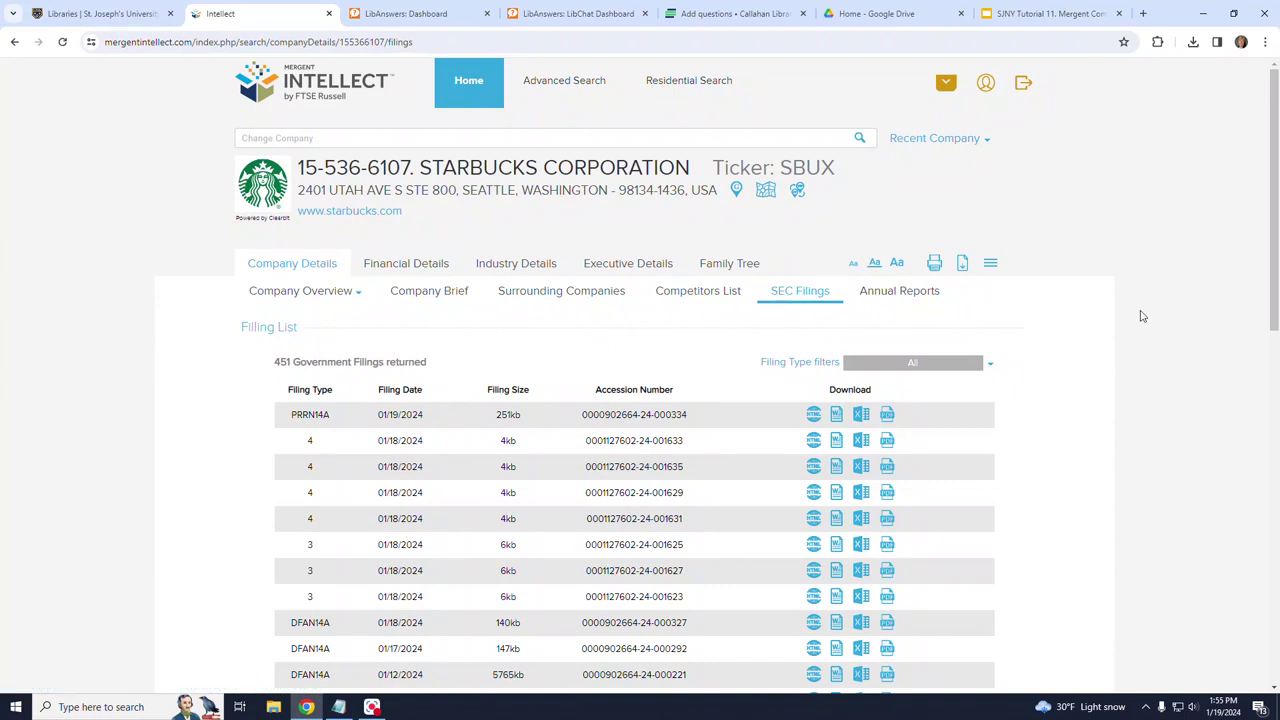
left_click(903, 364)
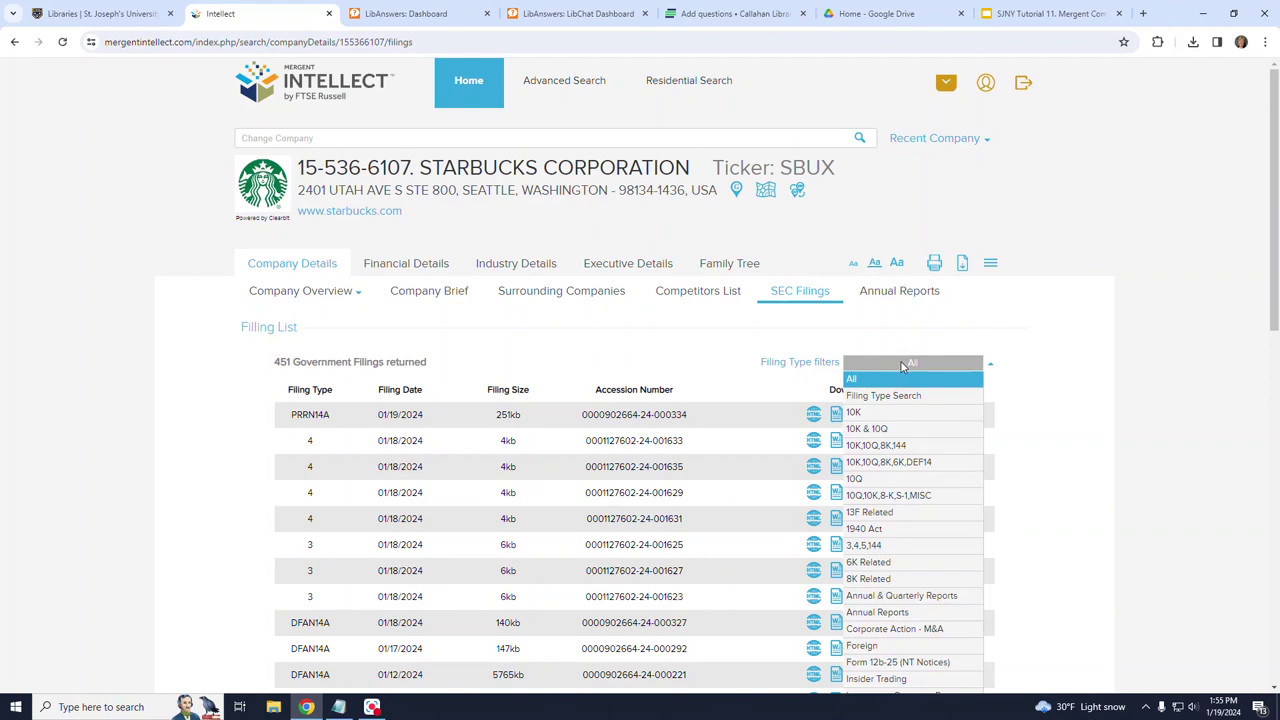
left_click(867, 414)
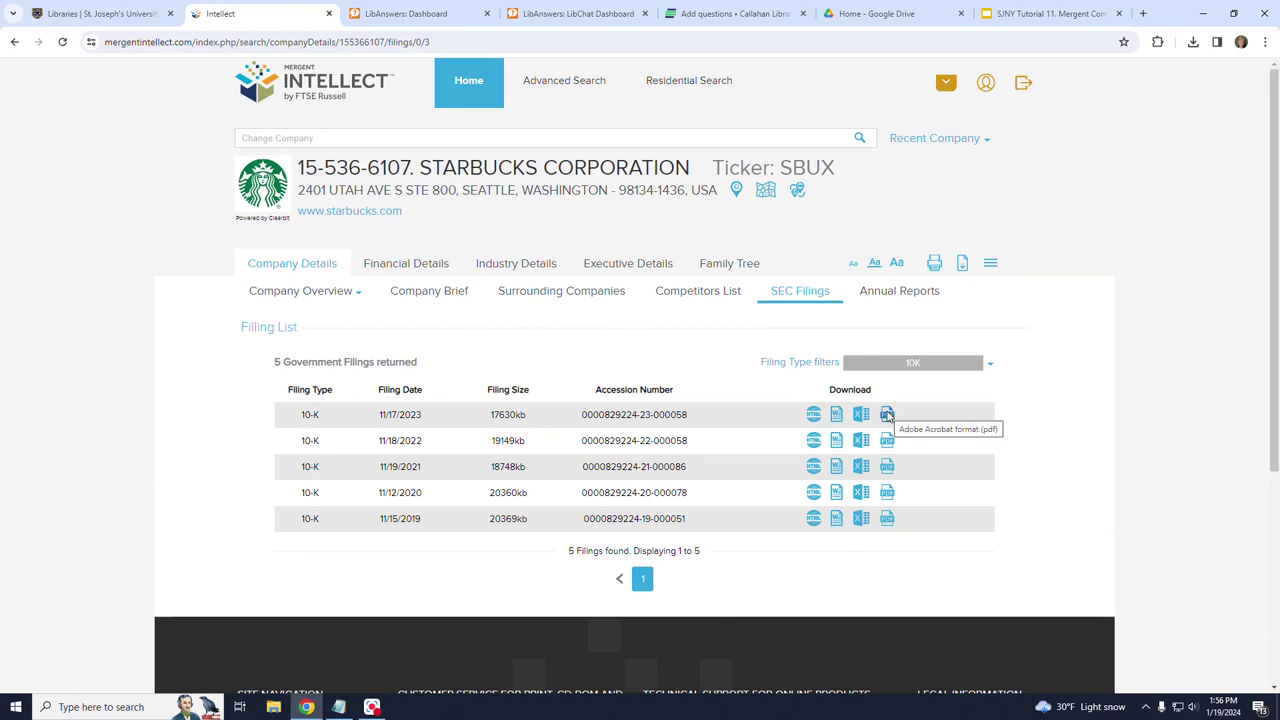
Step: Display Starbucks' annual reports and look through the Annual Report List
left_click(912, 298)
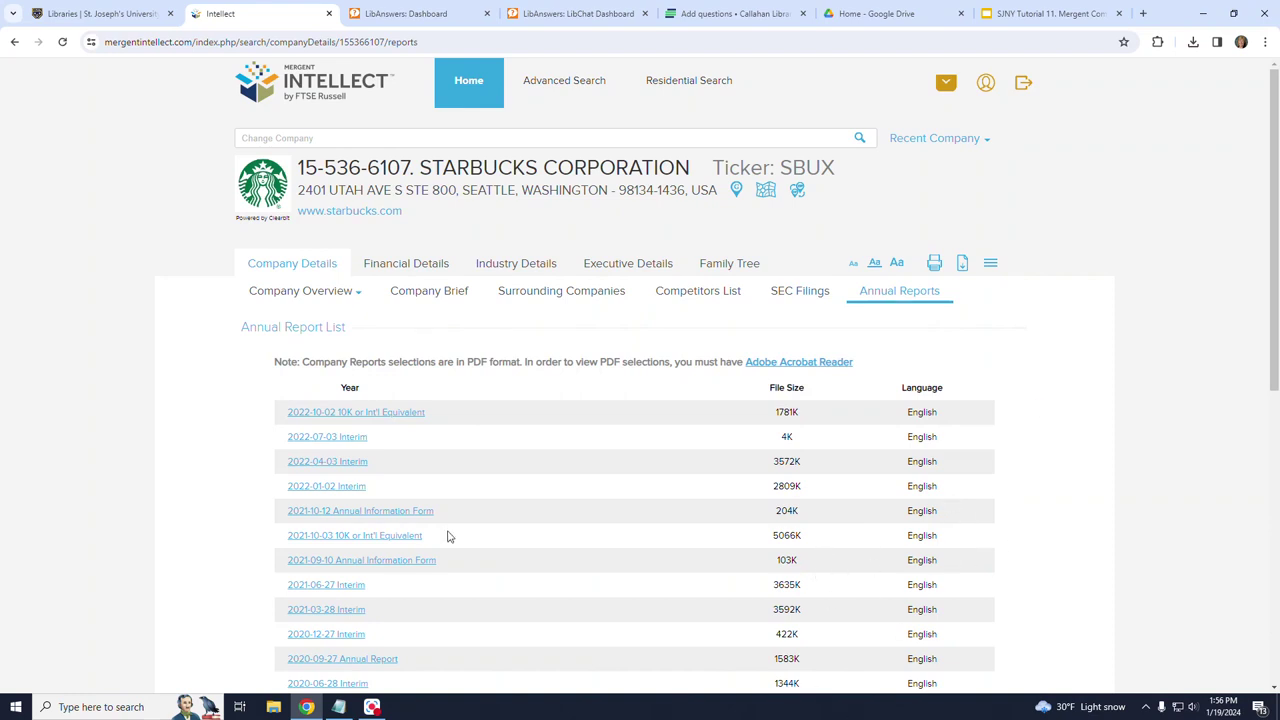
scroll(425, 565, "down", 1)
scroll(558, 524, "up", 1)
Step: Review Starbucks' financial details, covering the historical financials, income statement, balance sheet and cash flow statement
left_click(422, 266)
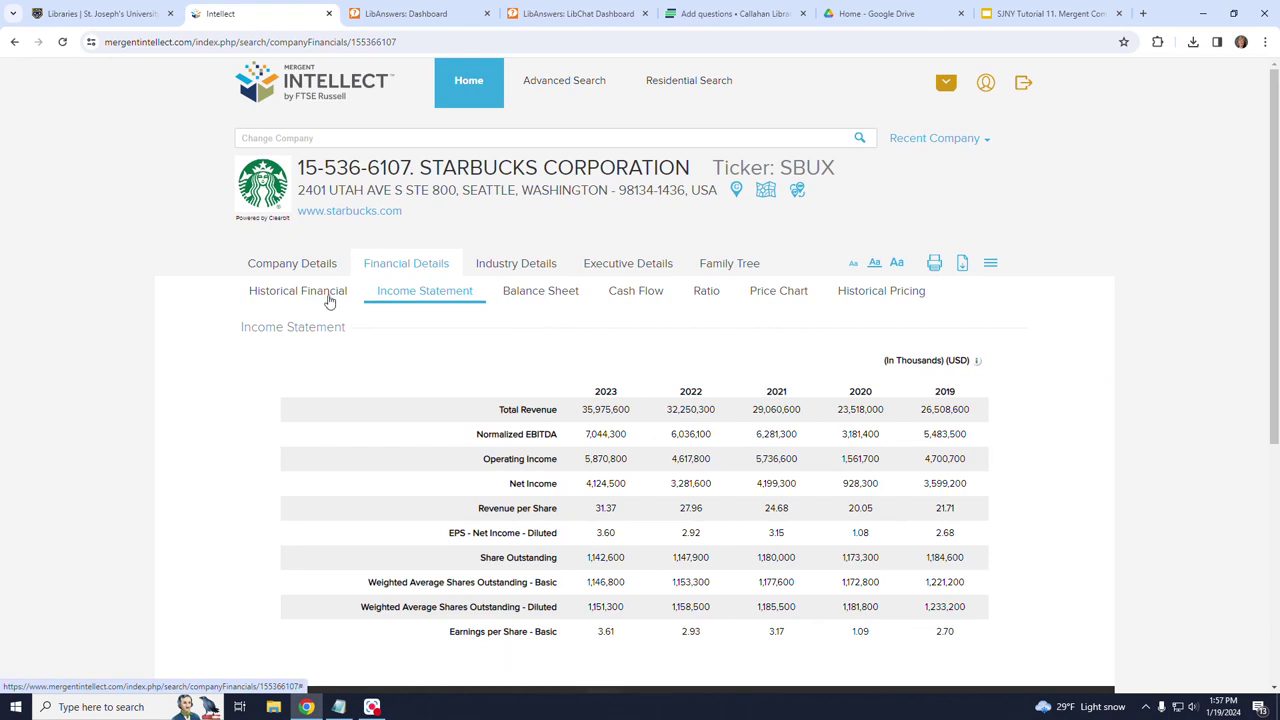
left_click(287, 298)
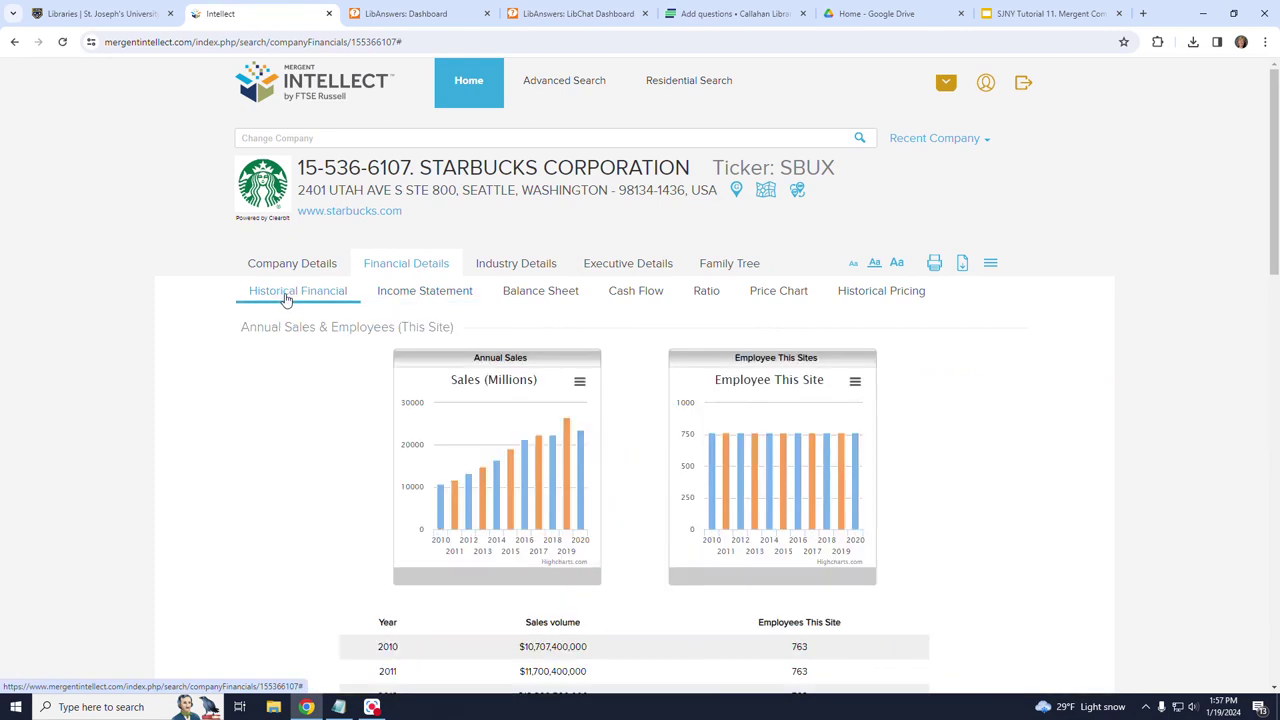
left_click(437, 294)
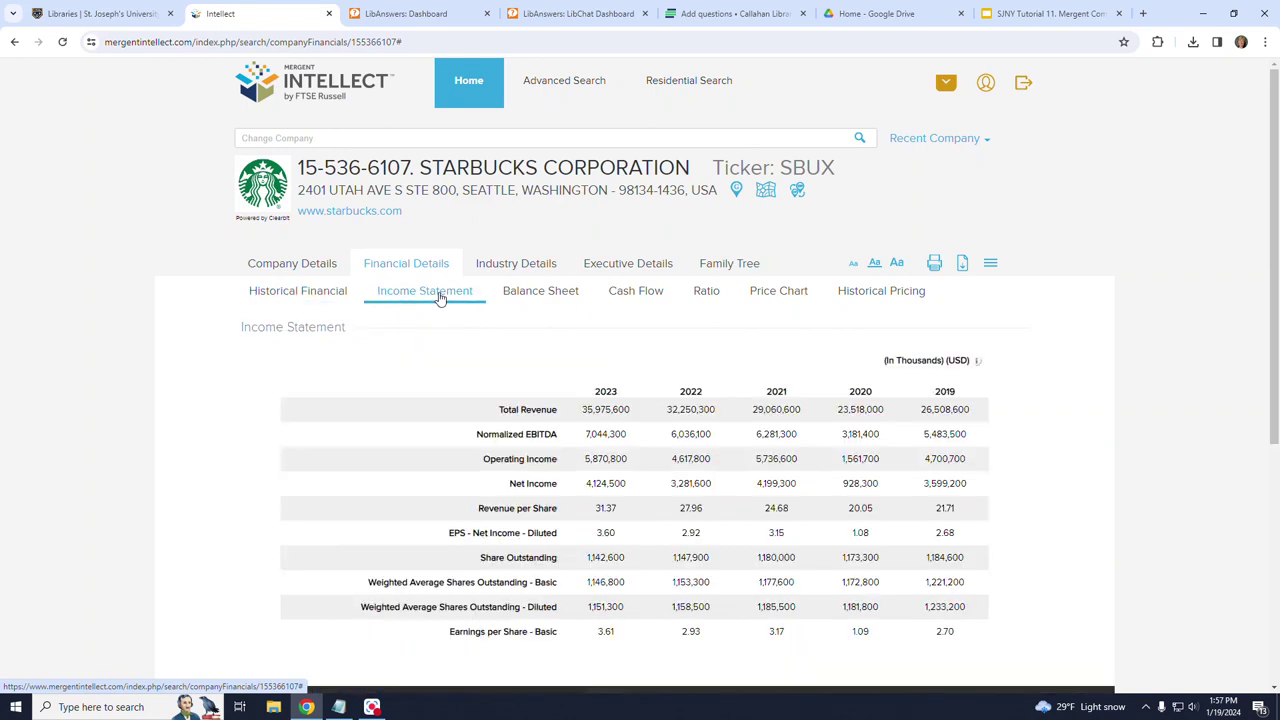
left_click(572, 301)
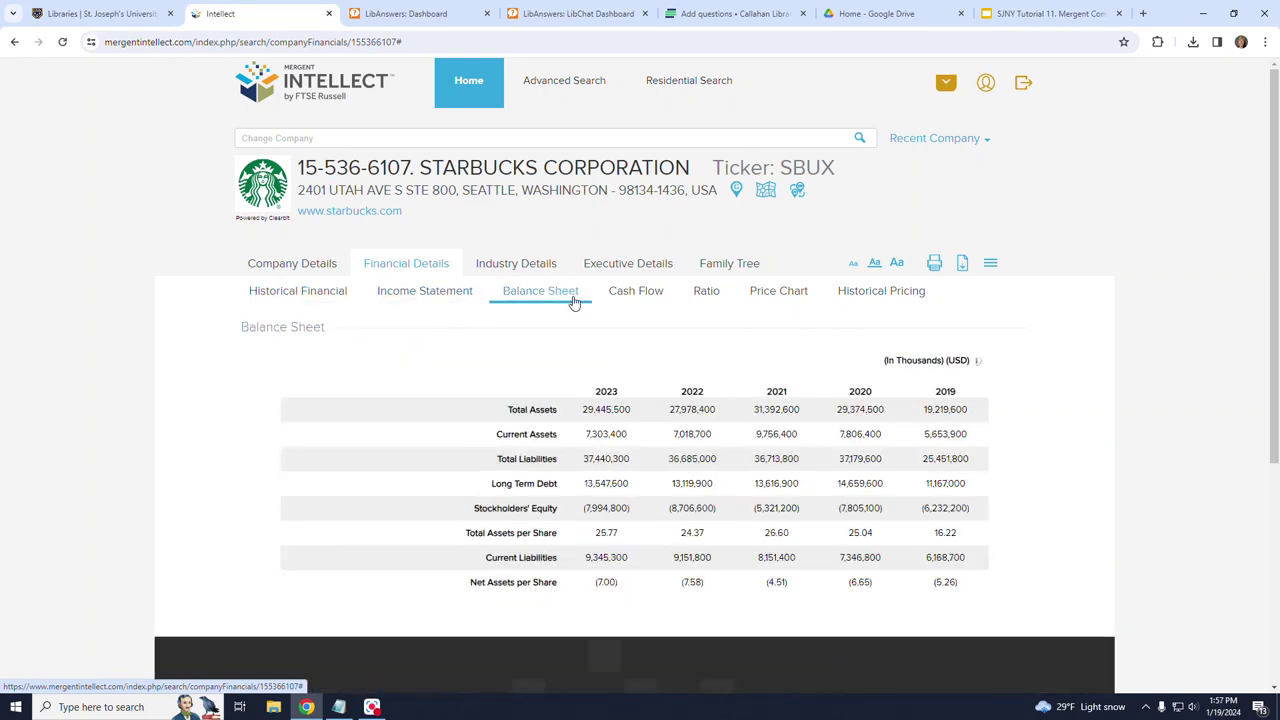
left_click(633, 297)
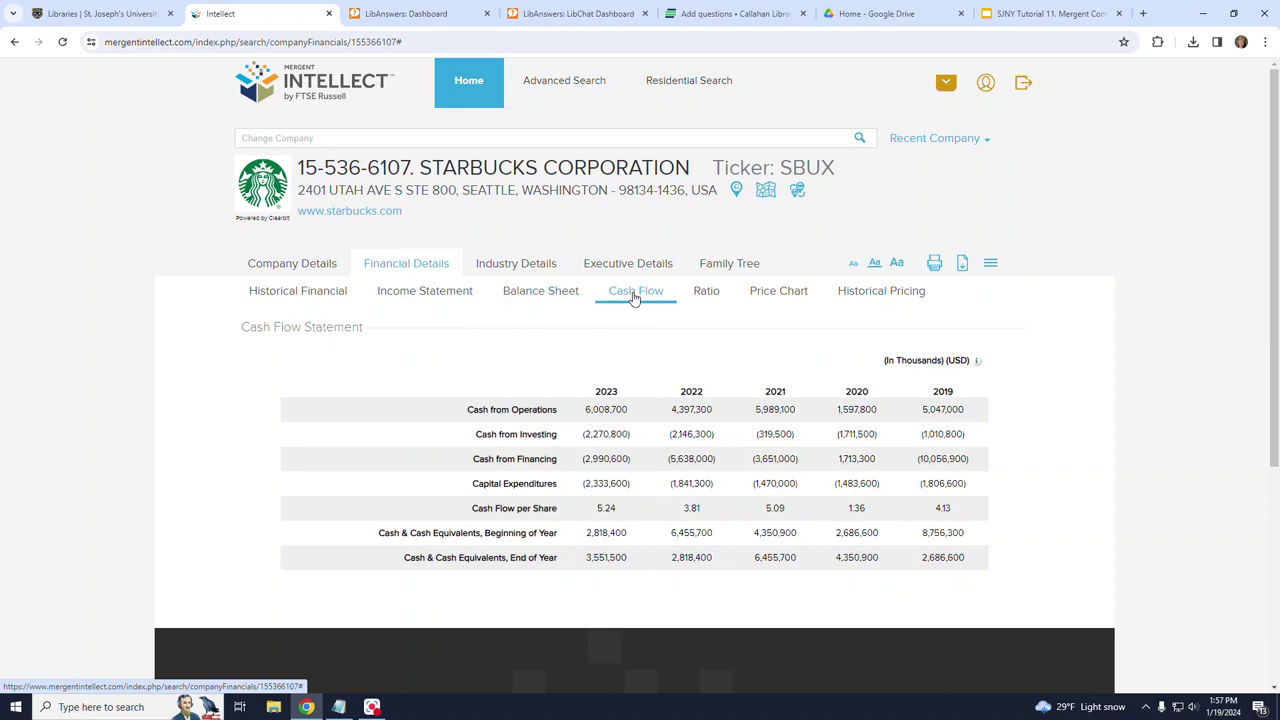
Step: View Starbucks' financial ratios, stock price chart and historical pricing
left_click(705, 296)
left_click(784, 295)
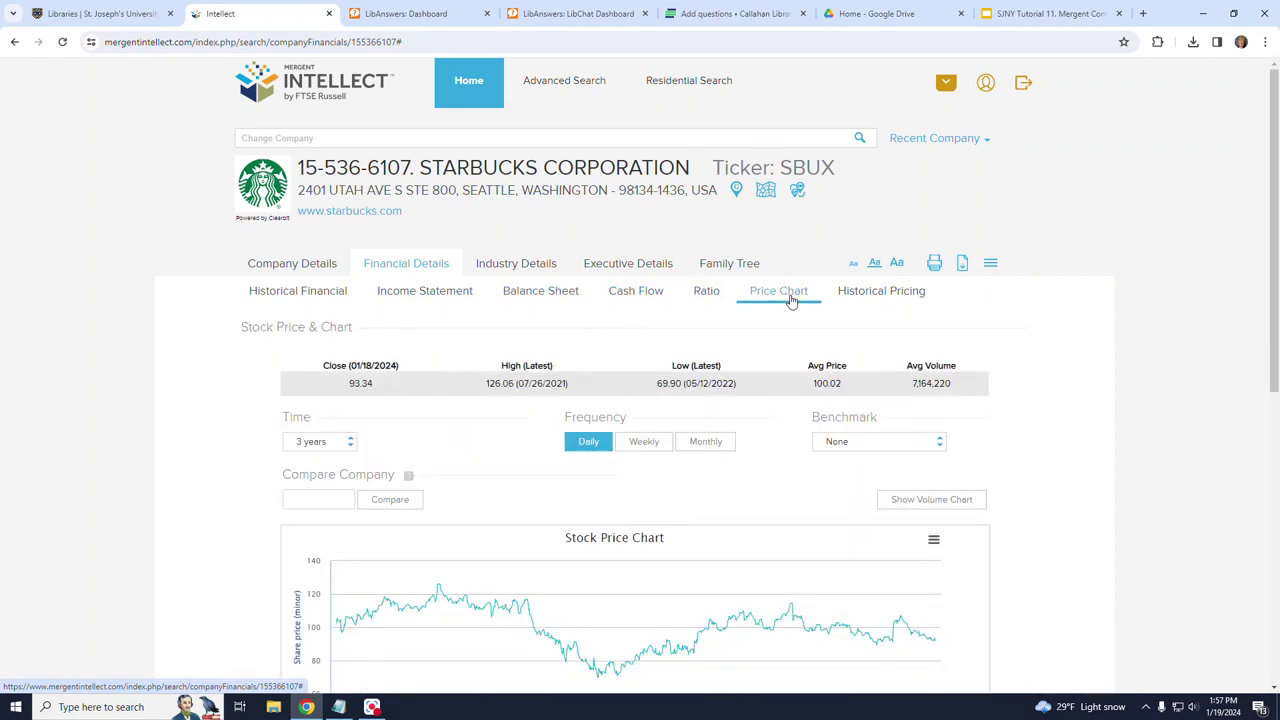
left_click(870, 295)
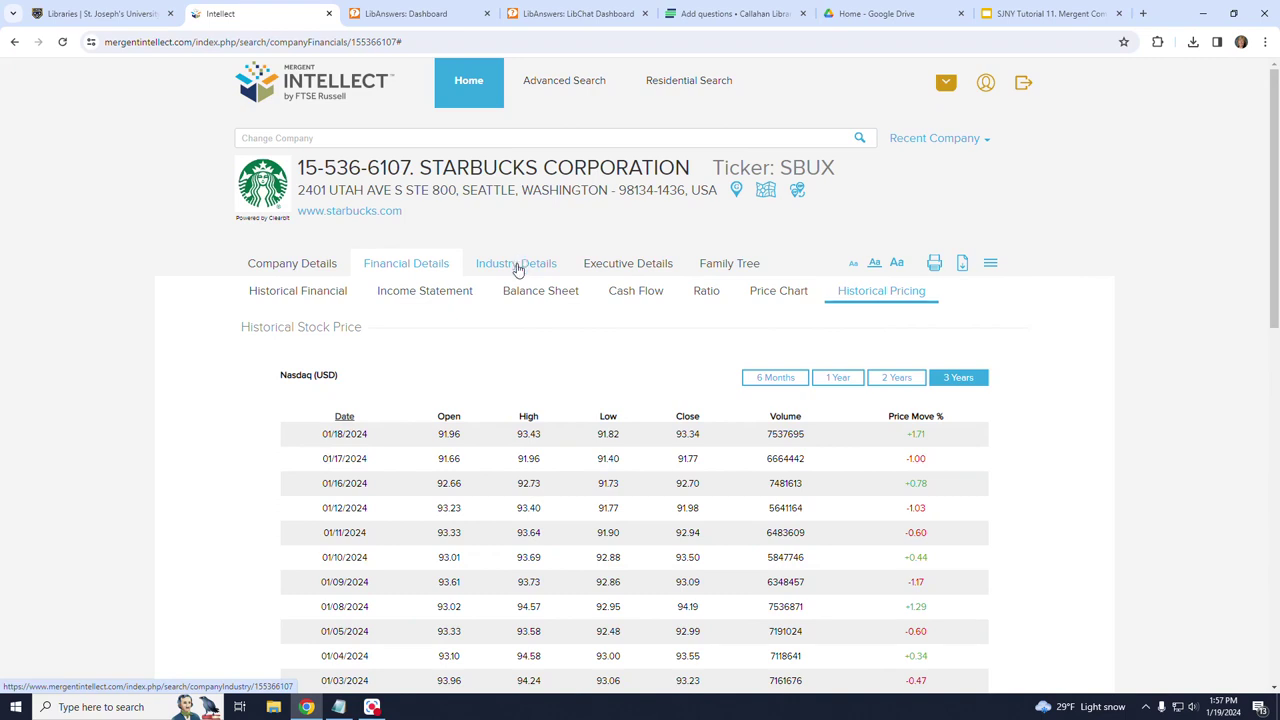
Step: View the key officers in Starbucks' executive details and the company's complete family tree
left_click(648, 269)
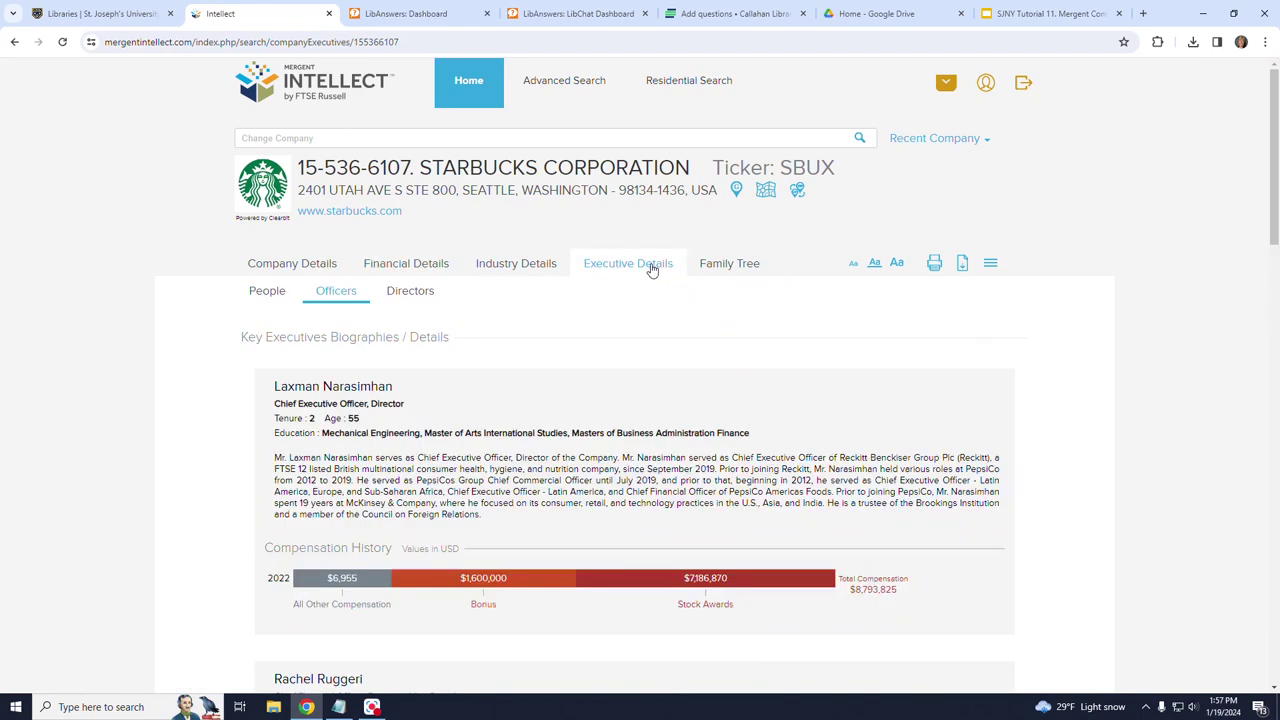
left_click(730, 265)
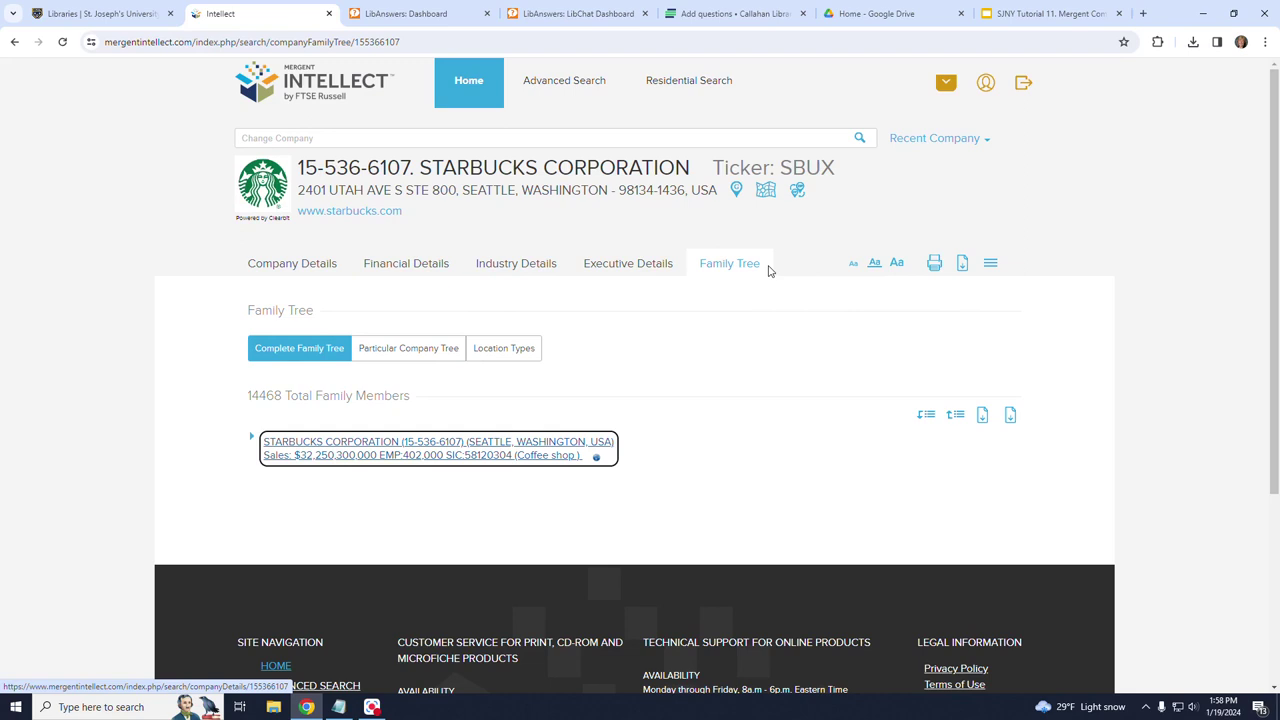
Step: From Starbucks' company details, download a customized company report containing the Company Description, Income Statement and Competitors List
left_click(293, 271)
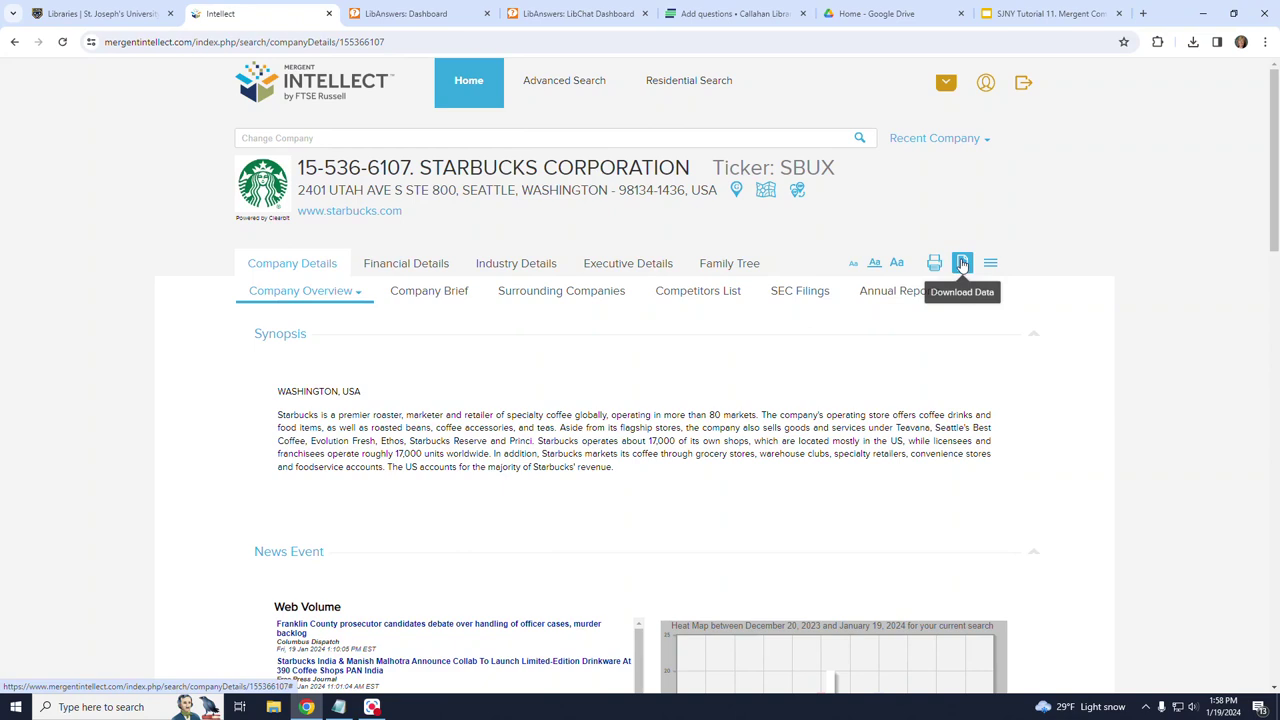
left_click(962, 263)
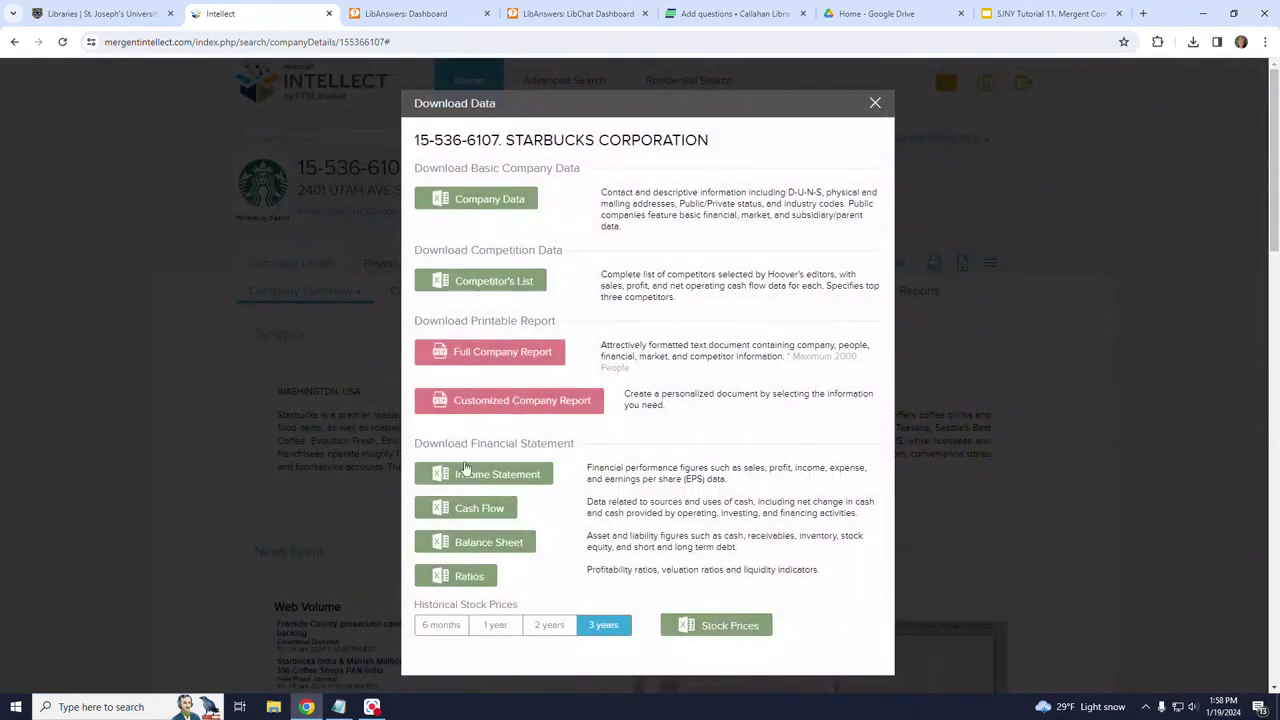
left_click(533, 404)
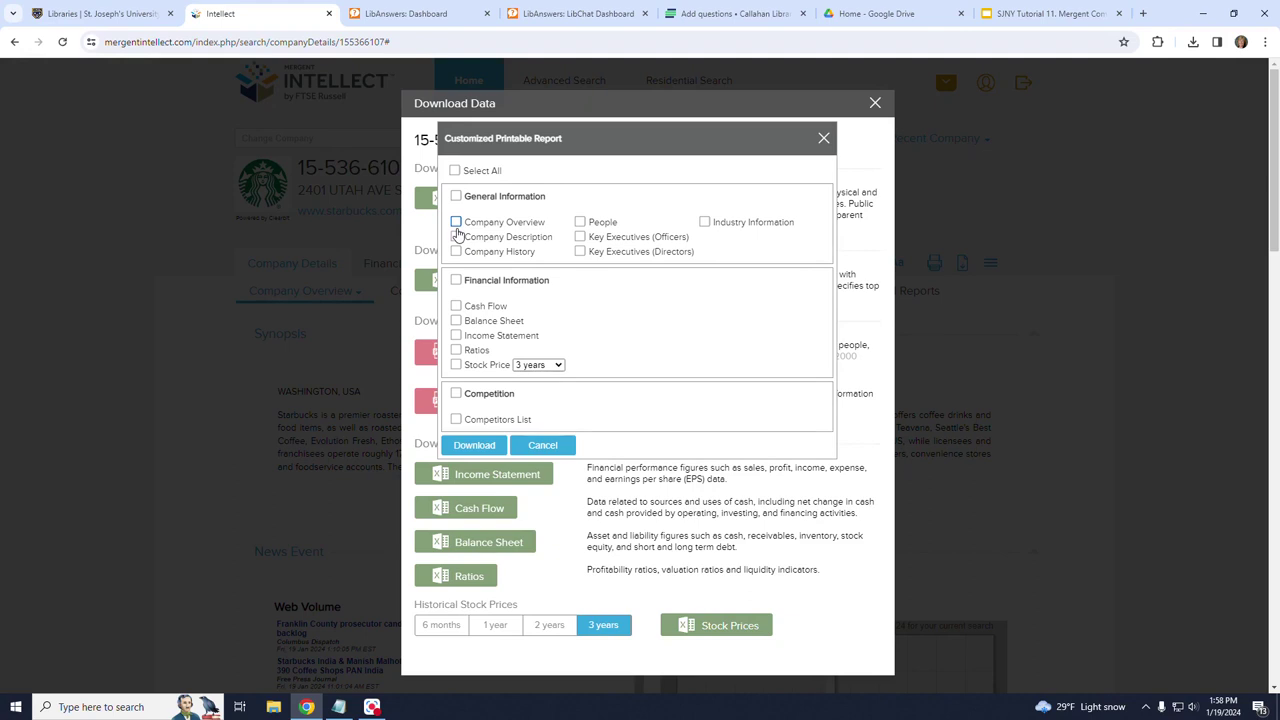
left_click(456, 237)
left_click(456, 336)
left_click(456, 420)
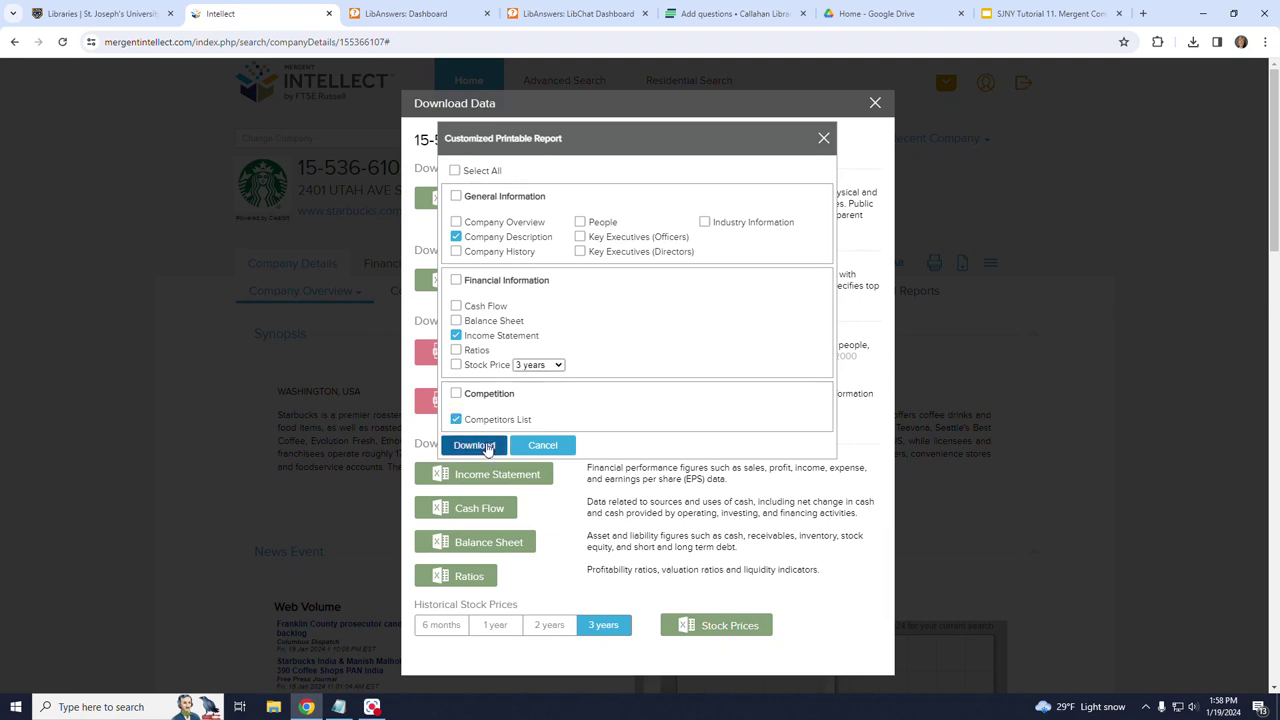
left_click(486, 445)
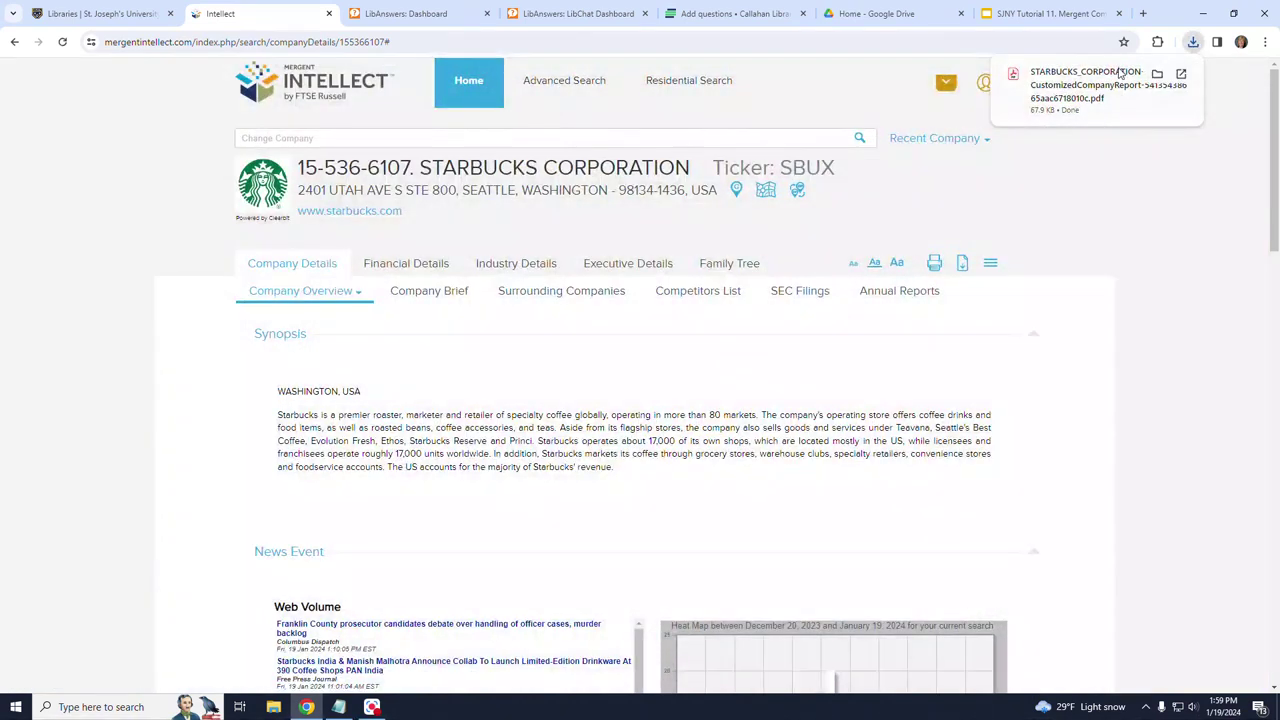
Step: Open the downloaded customized report PDF and check its Company Description, Income Statement and Competitors sections
left_click(1116, 78)
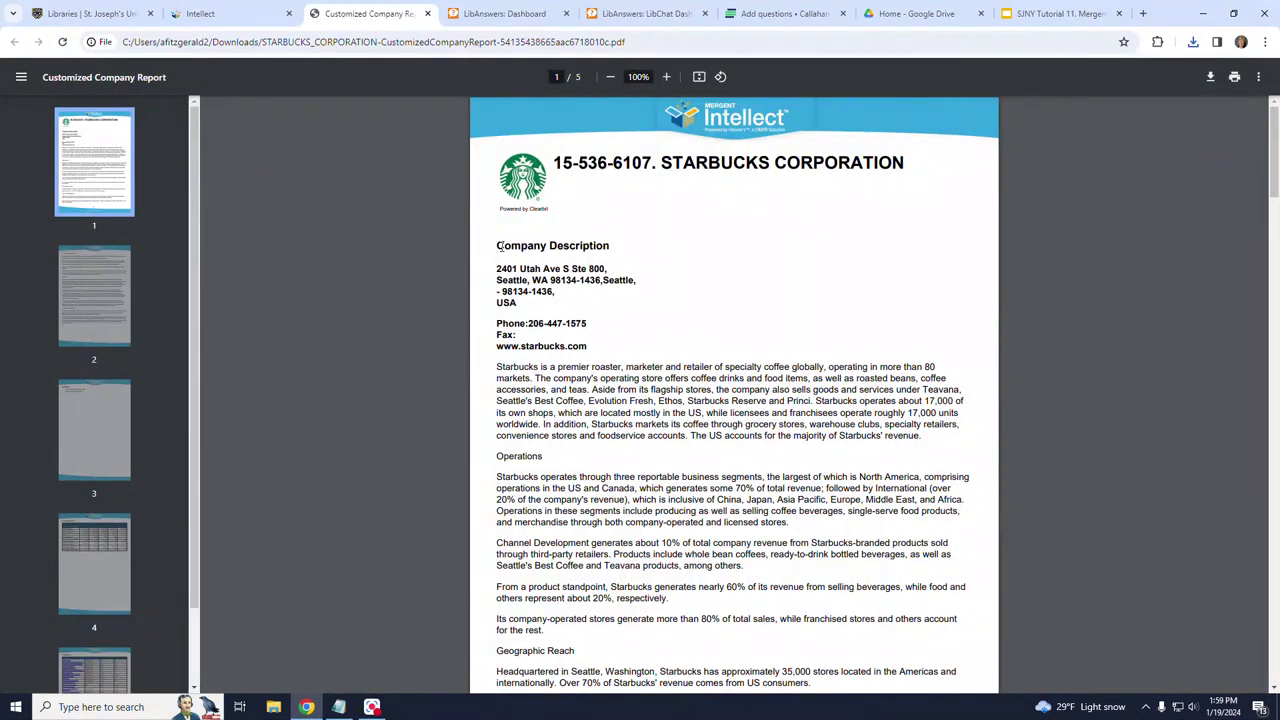
left_click_drag(491, 244, 618, 250)
scroll(762, 411, "down", 15)
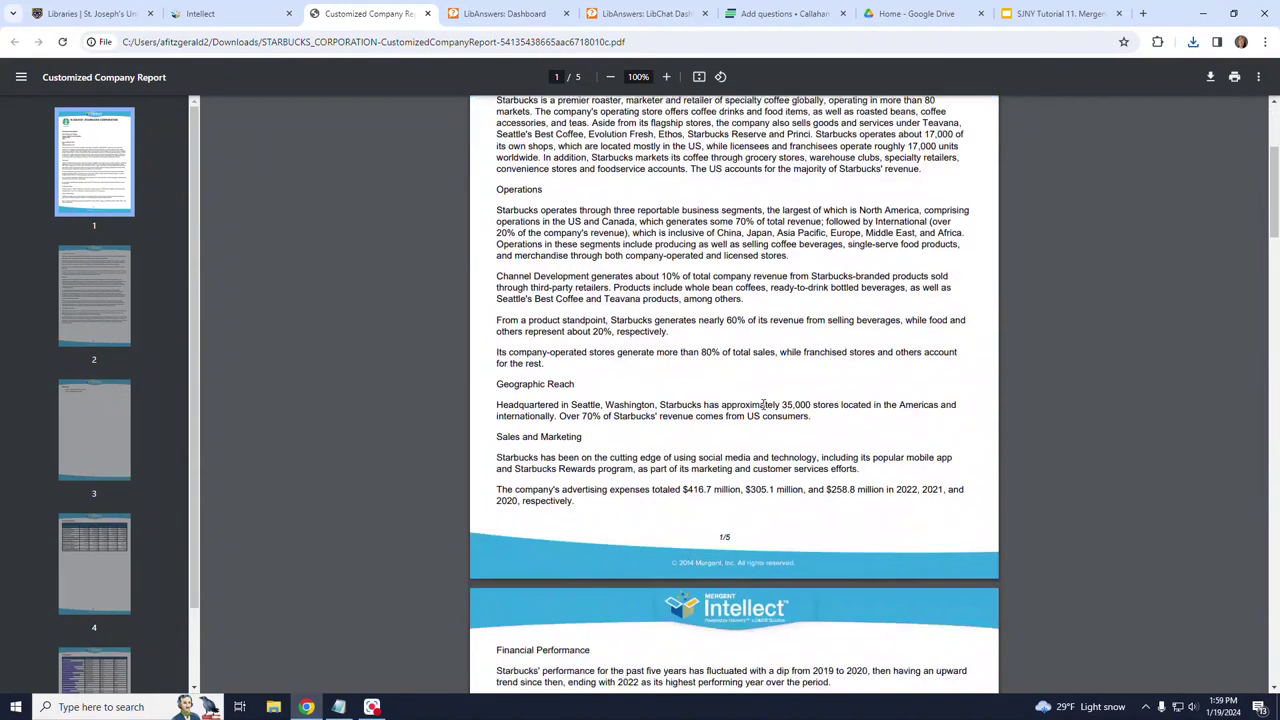
scroll(762, 400, "down", 3)
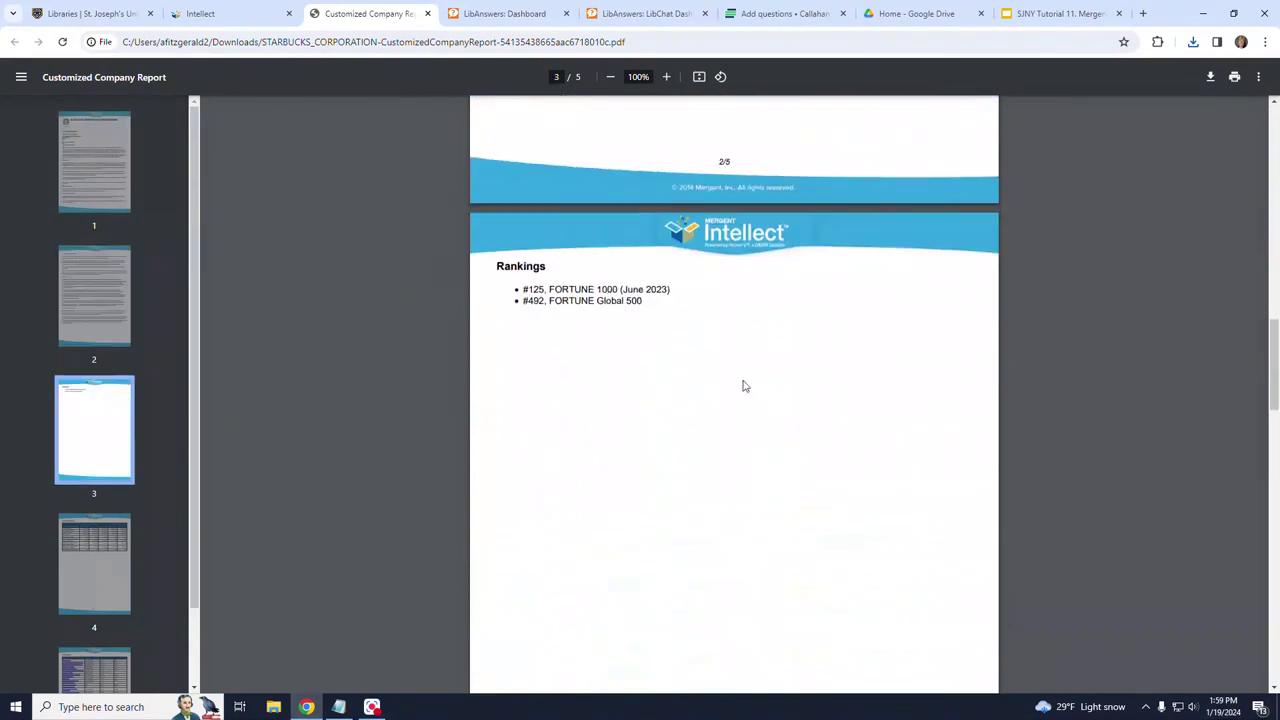
scroll(694, 383, "down", 9)
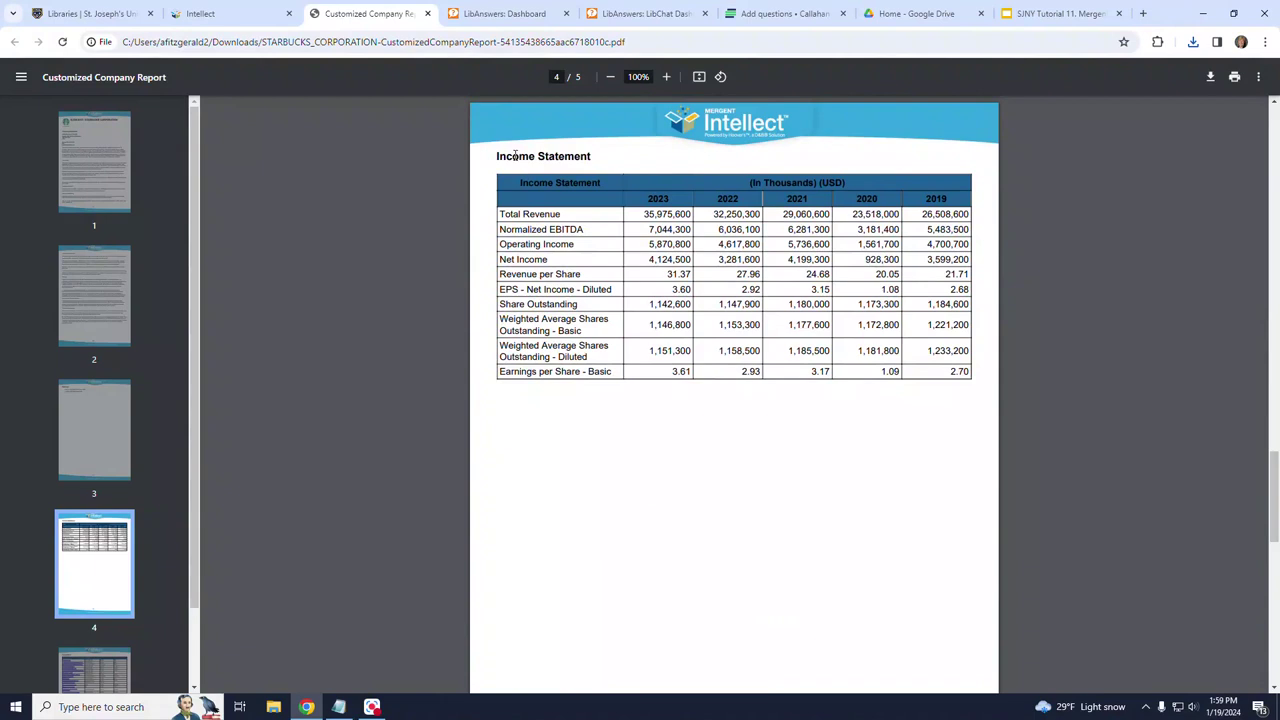
scroll(748, 420, "down", 5)
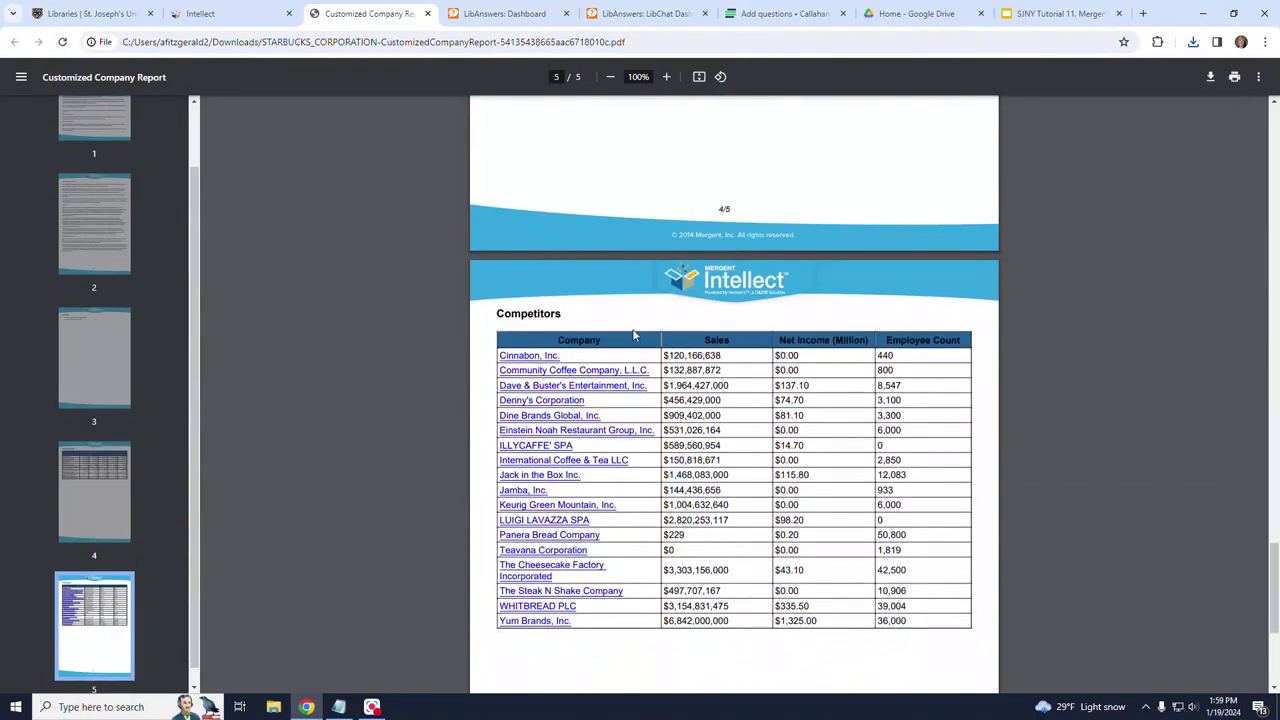
left_click_drag(567, 312, 490, 313)
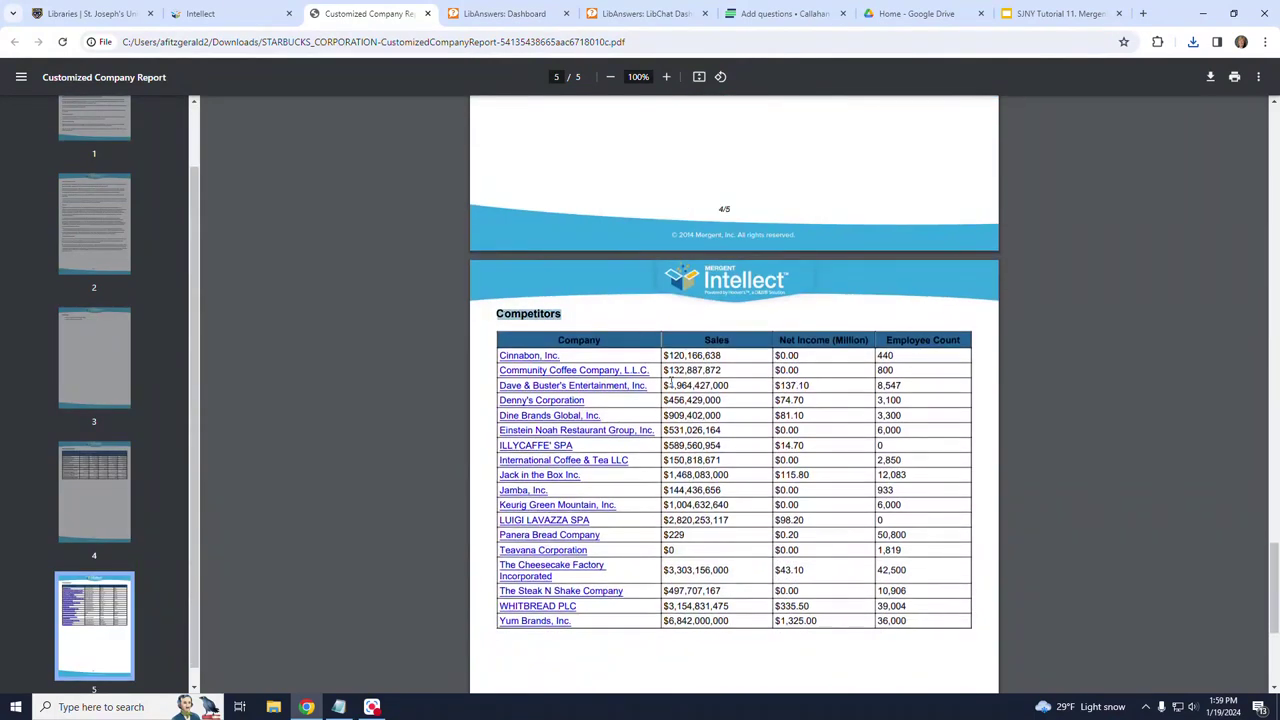